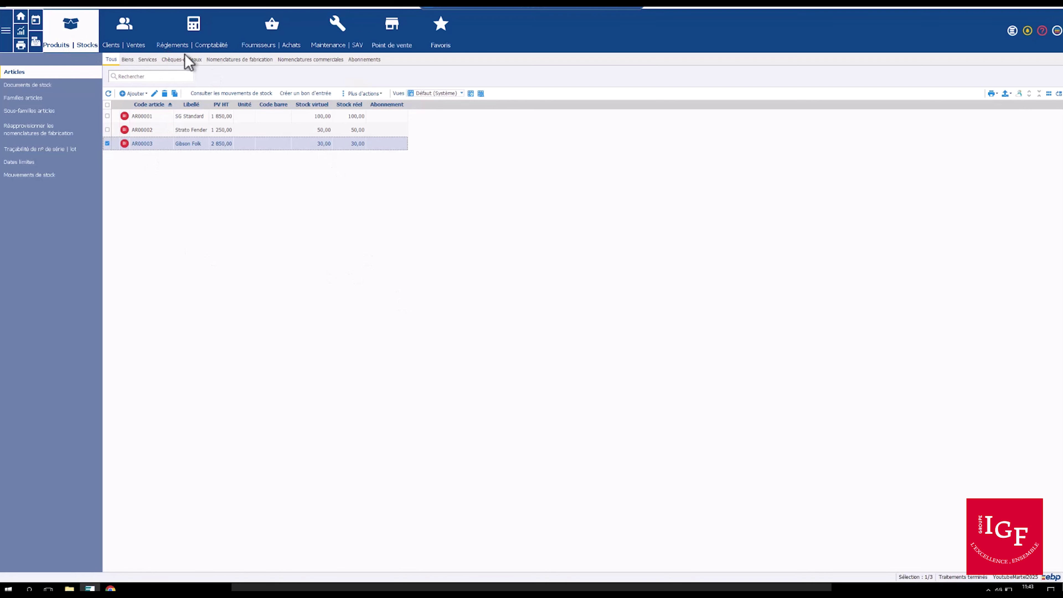
- Display the list of supplier invoices to check the Gibson invoice
left_click(273, 42)
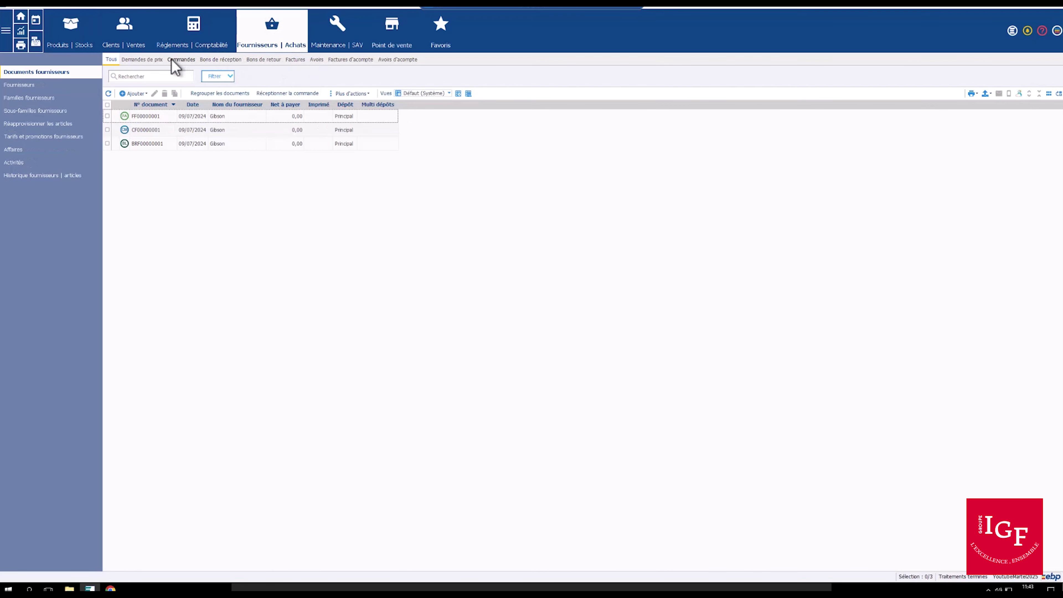
left_click(296, 61)
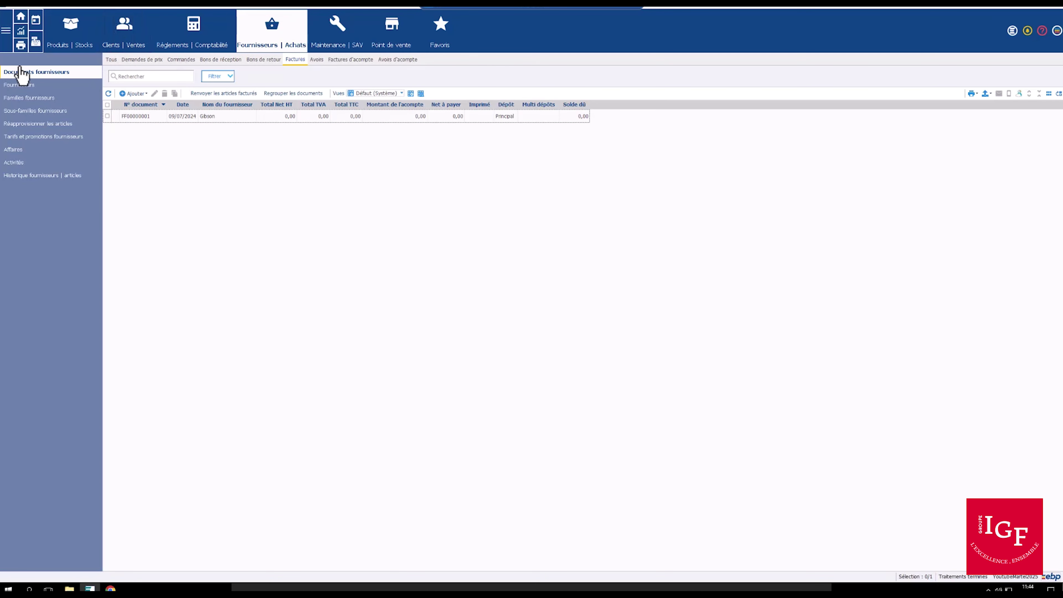
- Open the Gibson Folk article record and display its supplier details
left_click(63, 36)
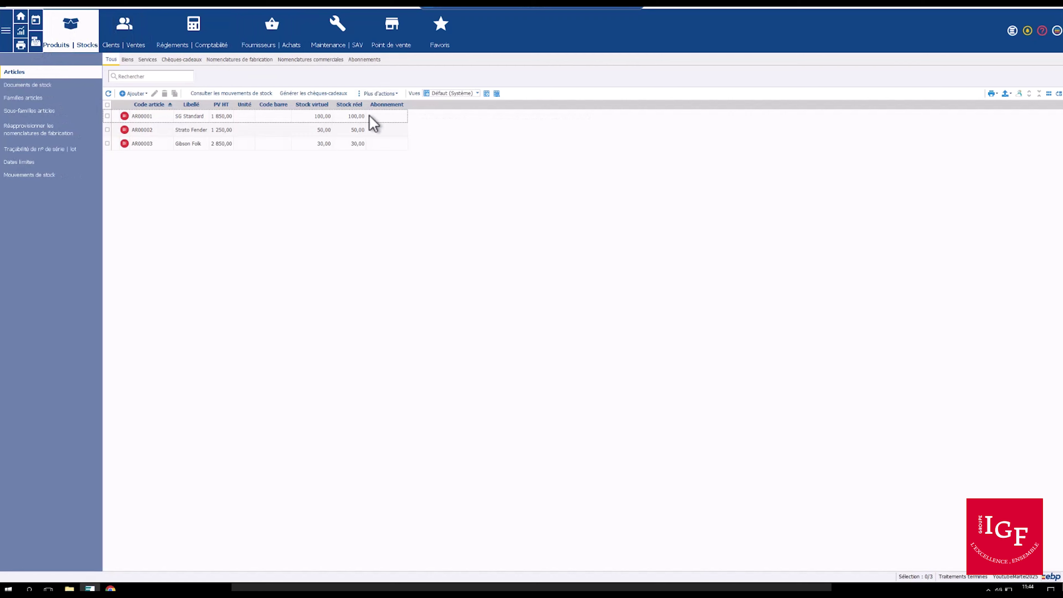
left_click(228, 143)
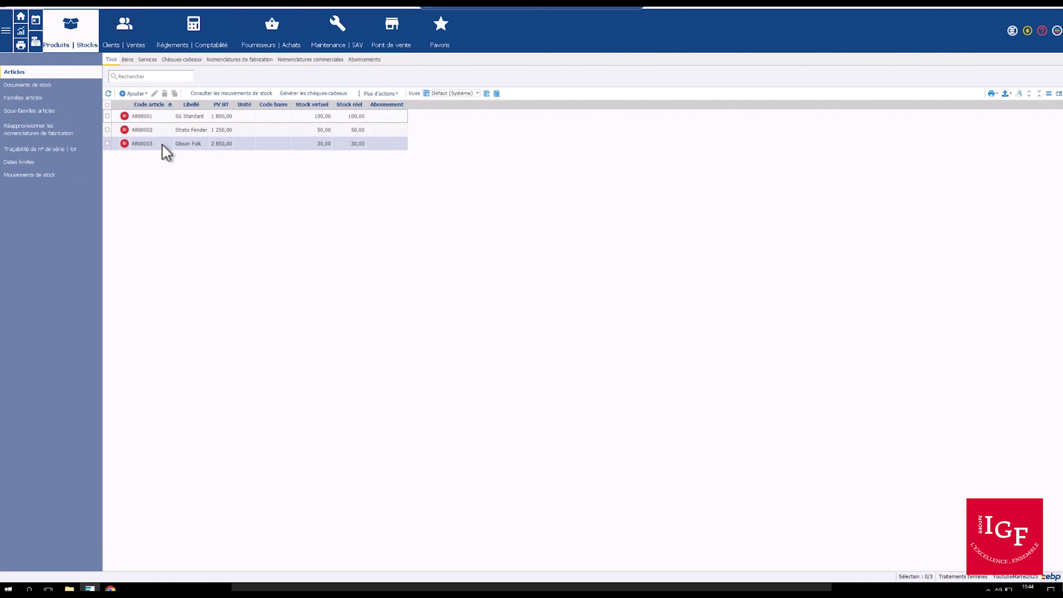
double_click(197, 147)
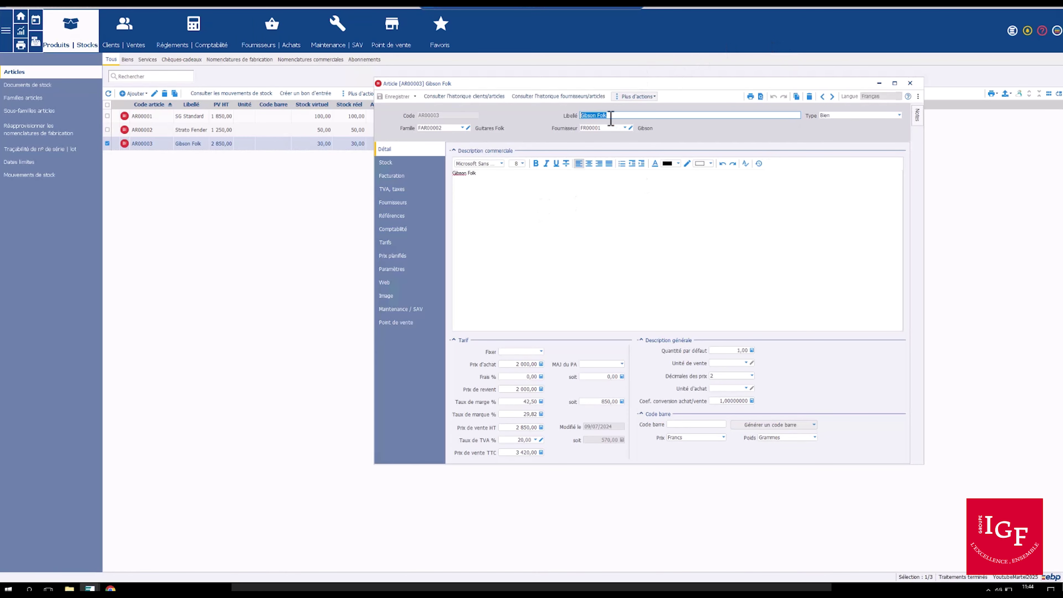
left_click_drag(467, 80, 414, 39)
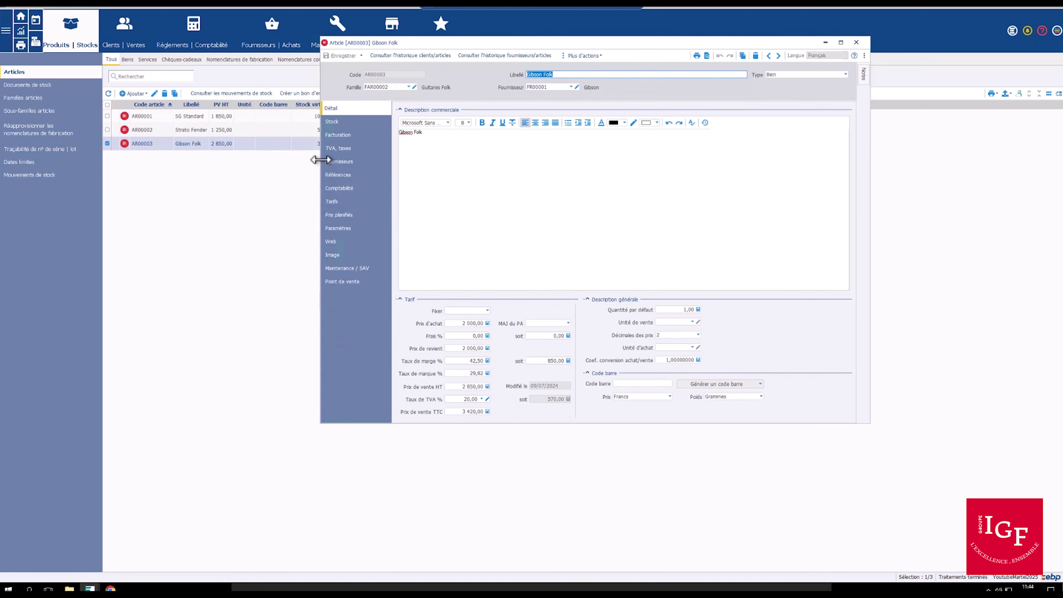
left_click(339, 161)
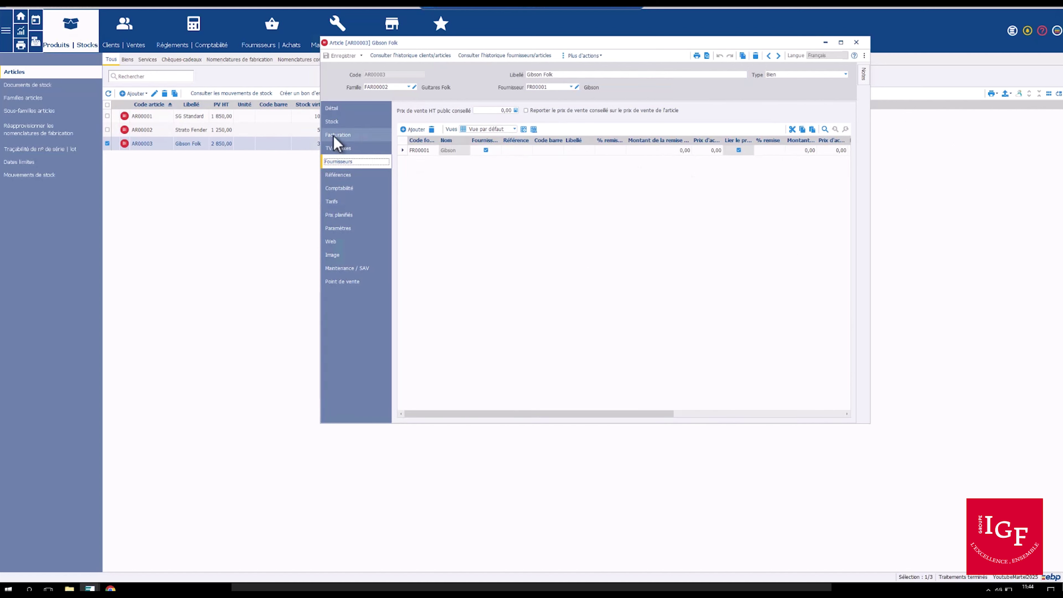
left_click(332, 107)
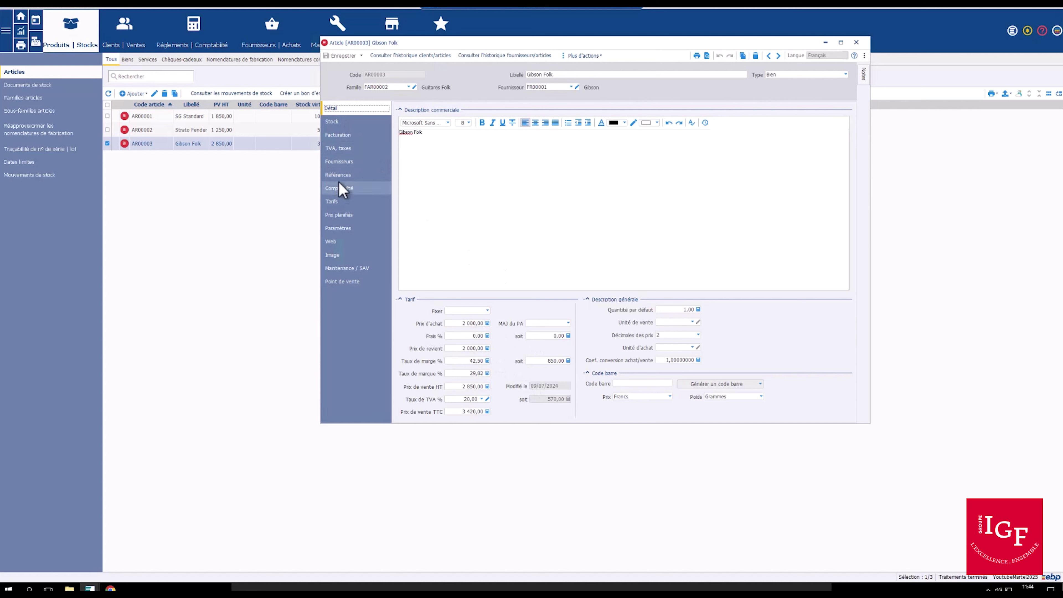
left_click(339, 163)
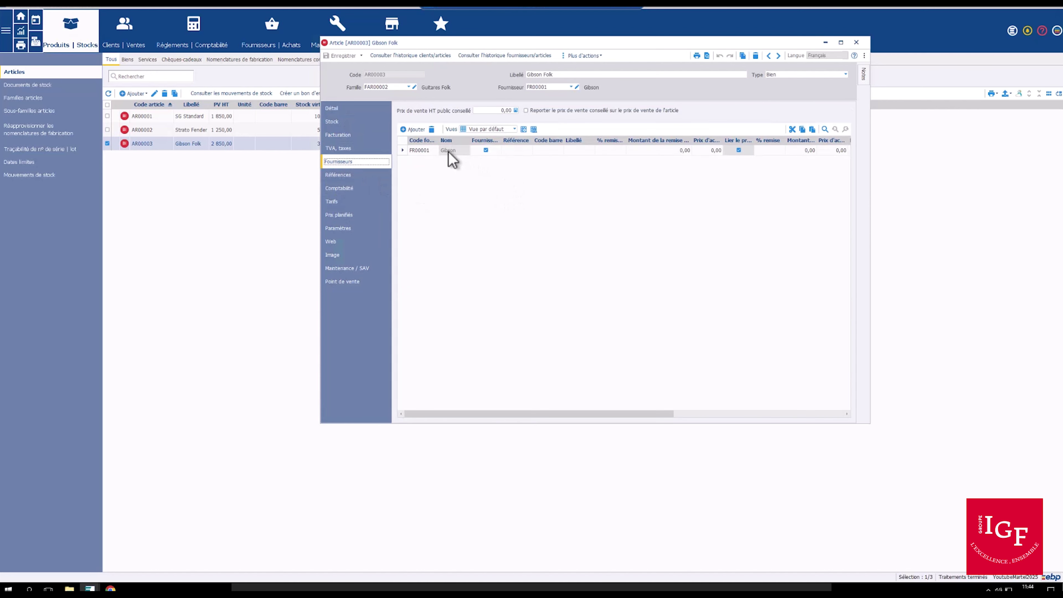
- Set Gibson's purchase price for the article to 2 000, then save and close the record
left_click(714, 150)
key("BackSpace")
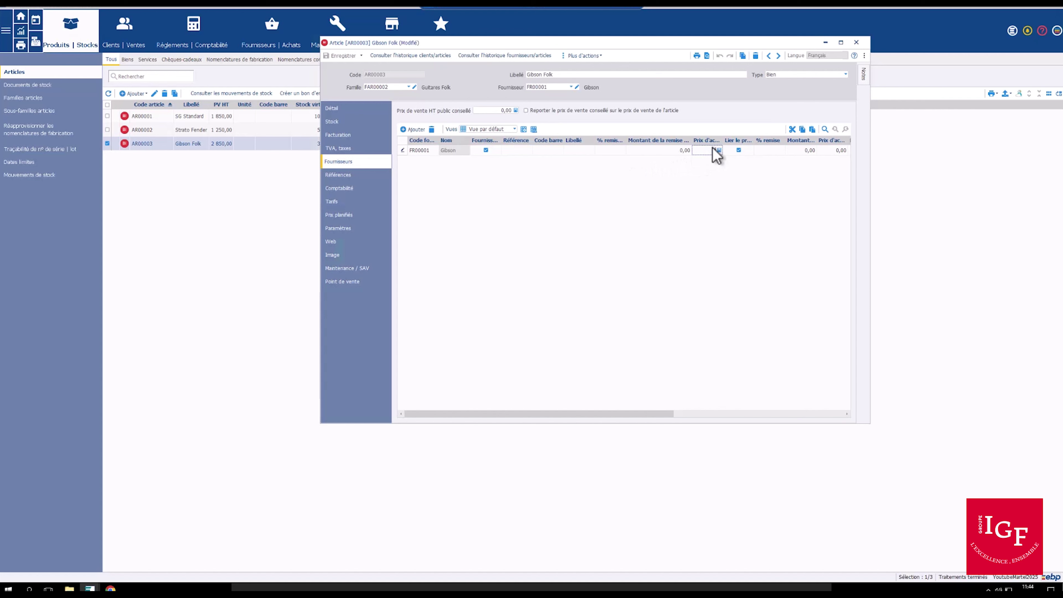
type("2 000")
key("Tab")
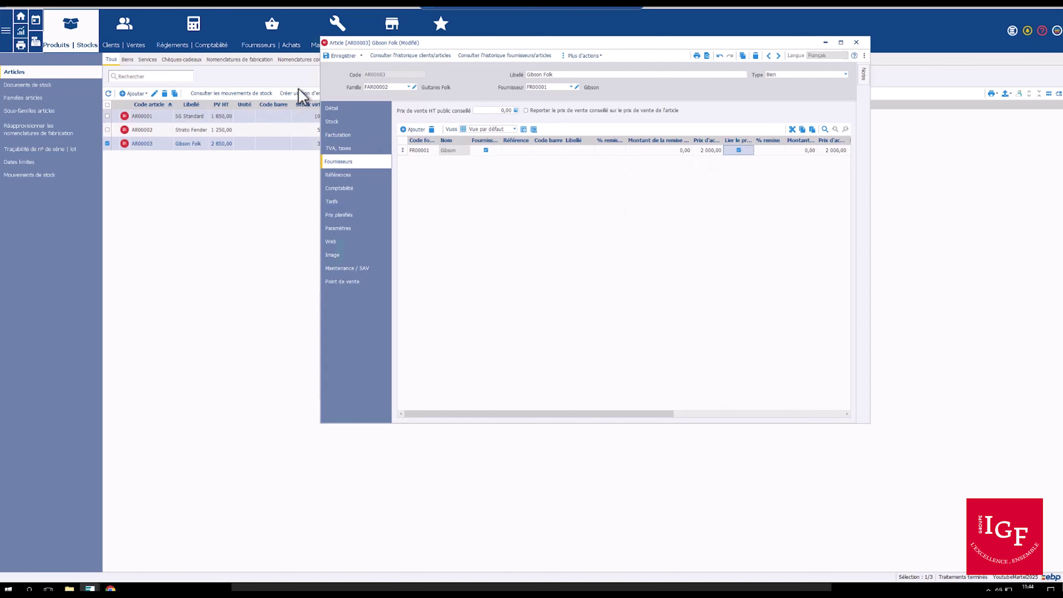
left_click(356, 55)
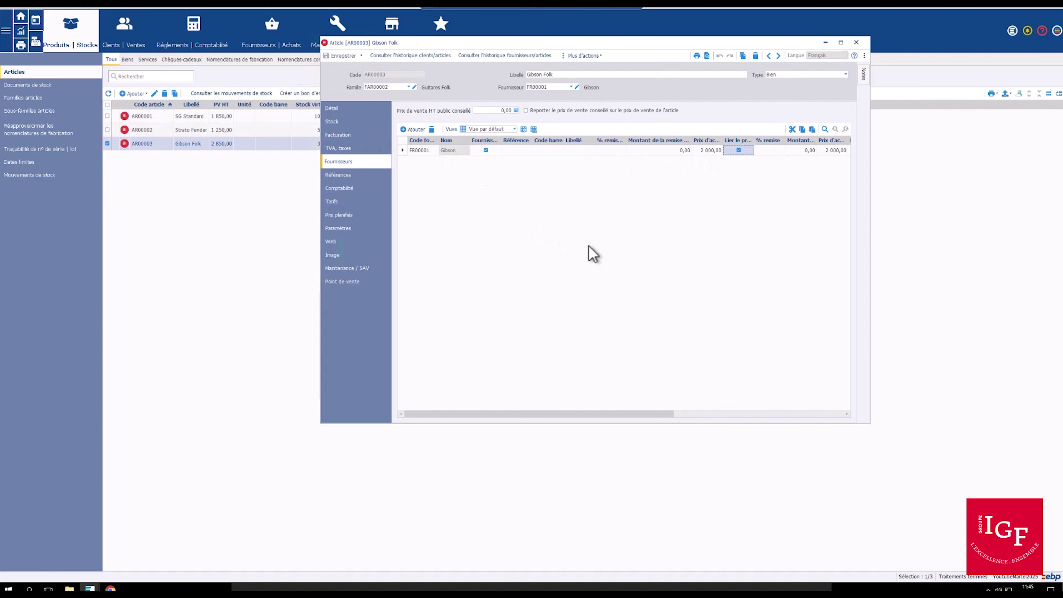
left_click(857, 42)
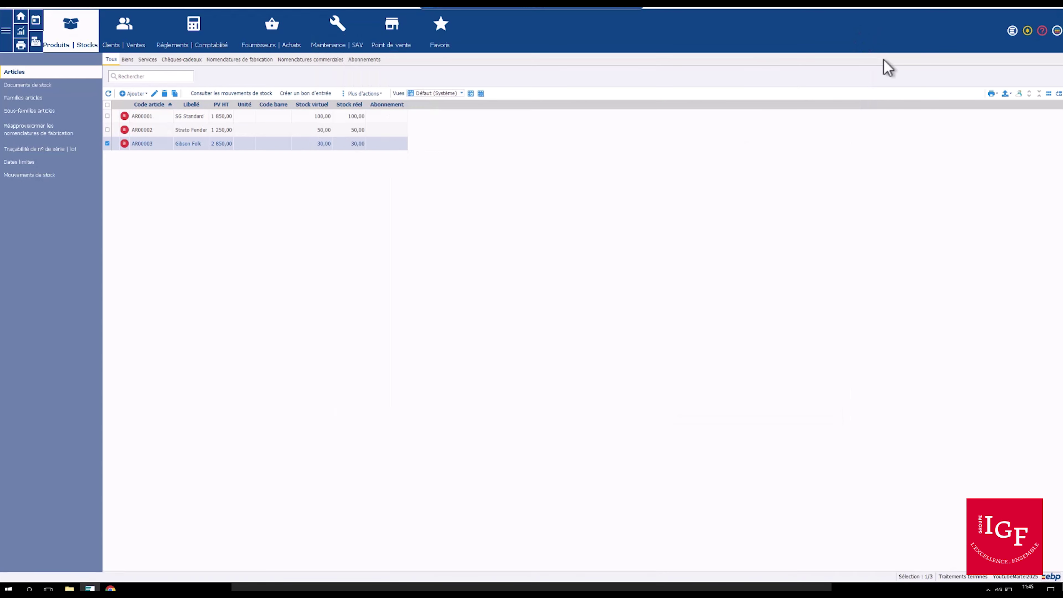
- Delete the Gibson supplier invoice from the purchase documents
left_click(212, 37)
left_click(269, 41)
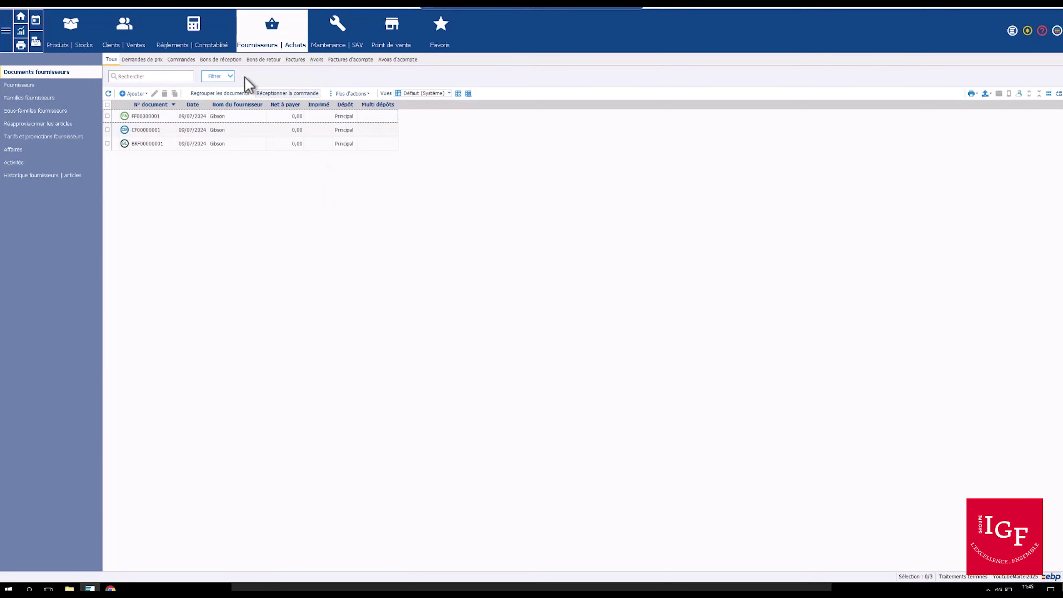
left_click(295, 60)
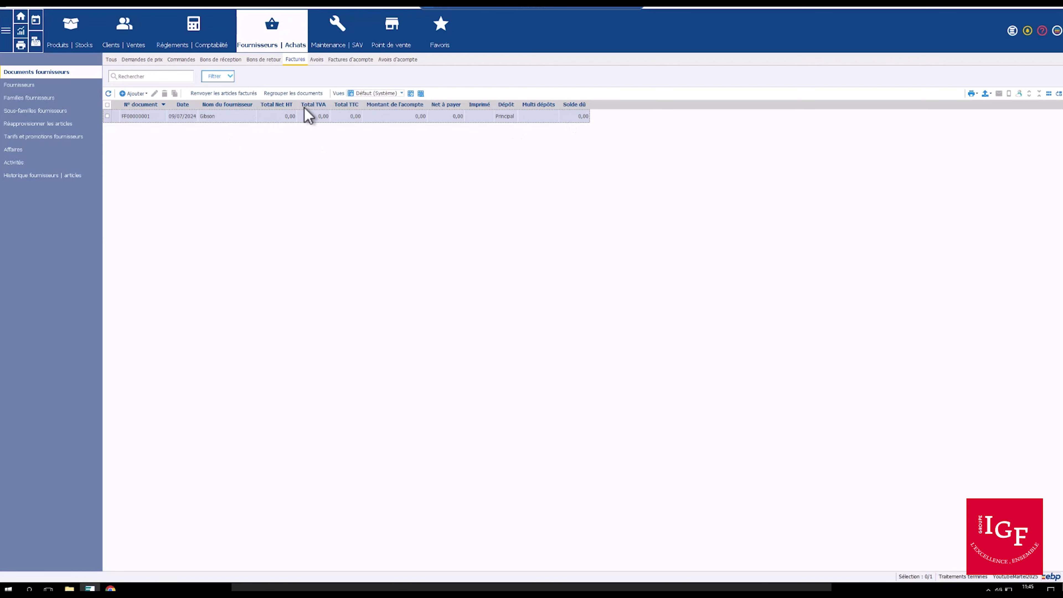
right_click(292, 120)
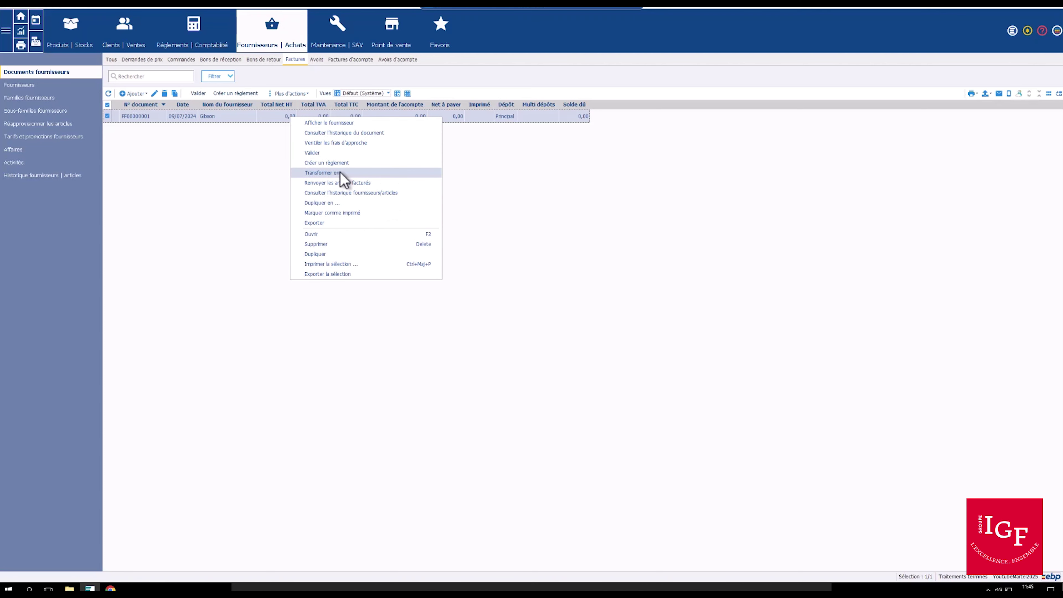
left_click(347, 244)
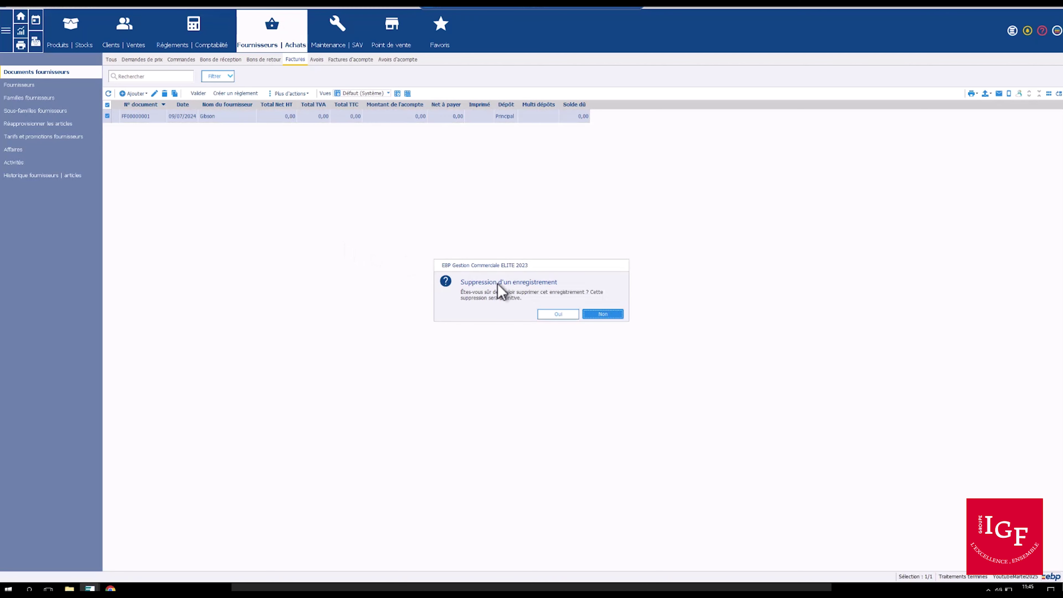
left_click(565, 315)
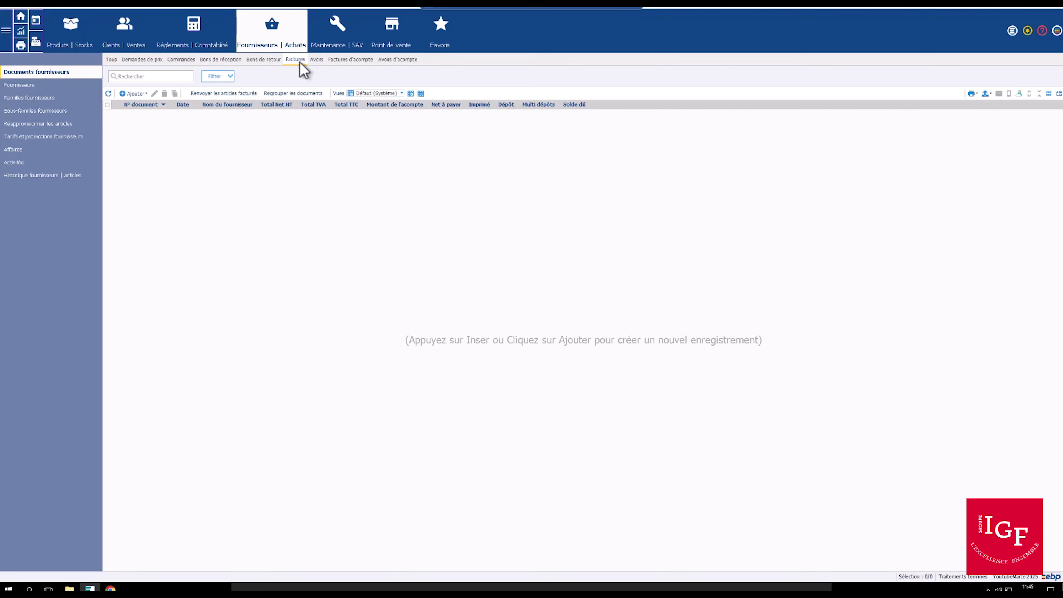
- Delete the Gibson goods receipt (bon de réception) and confirm its removal
left_click(226, 61)
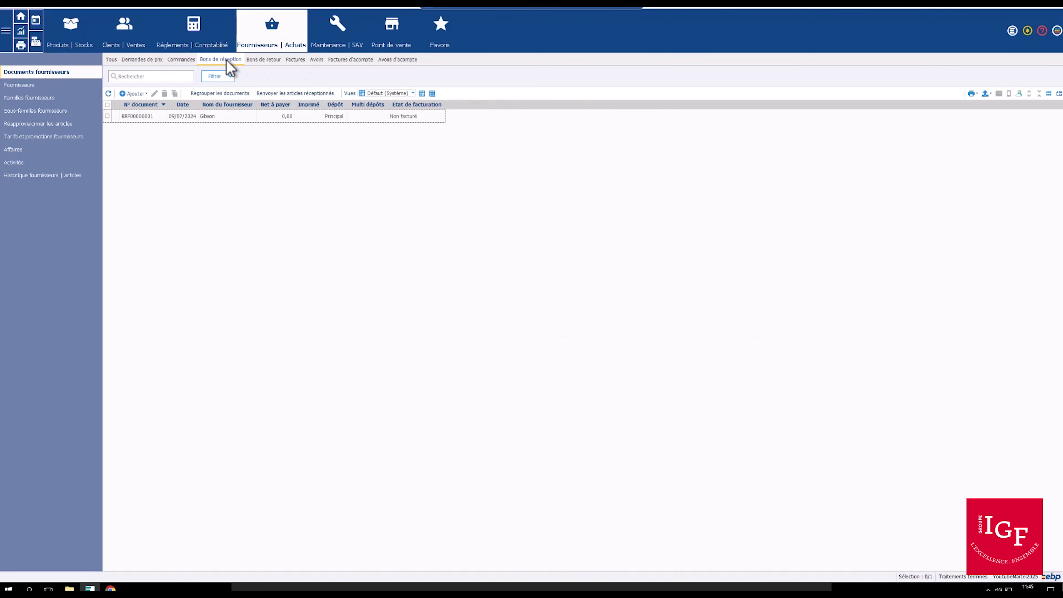
right_click(240, 121)
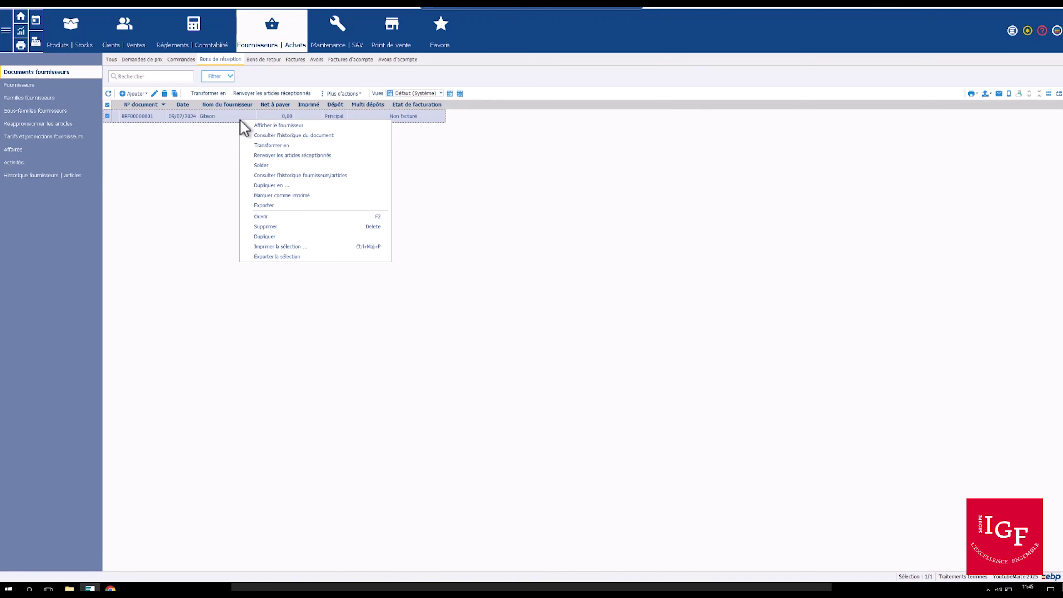
left_click(298, 228)
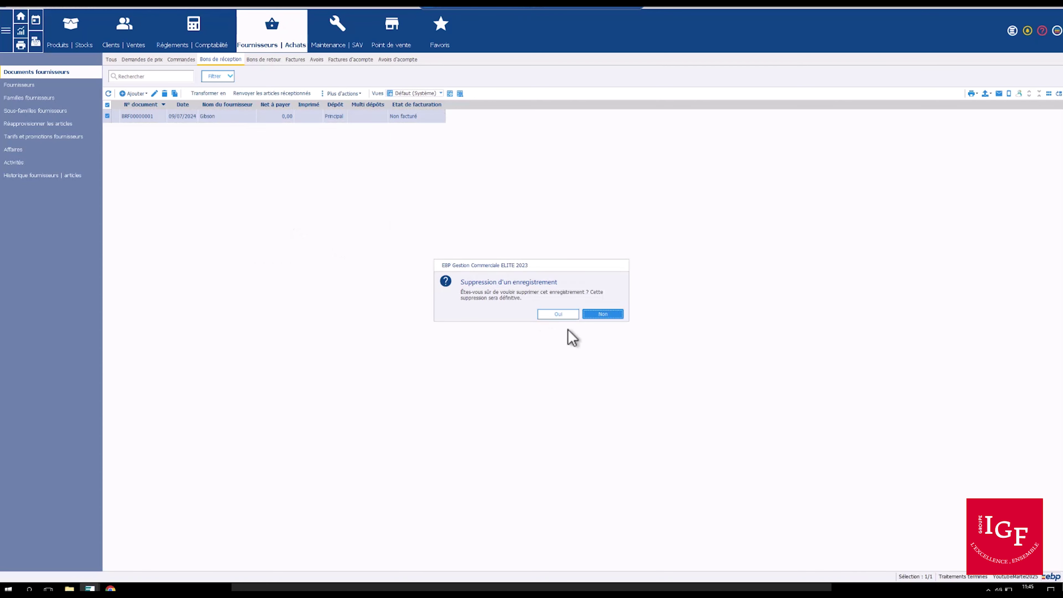
left_click(561, 317)
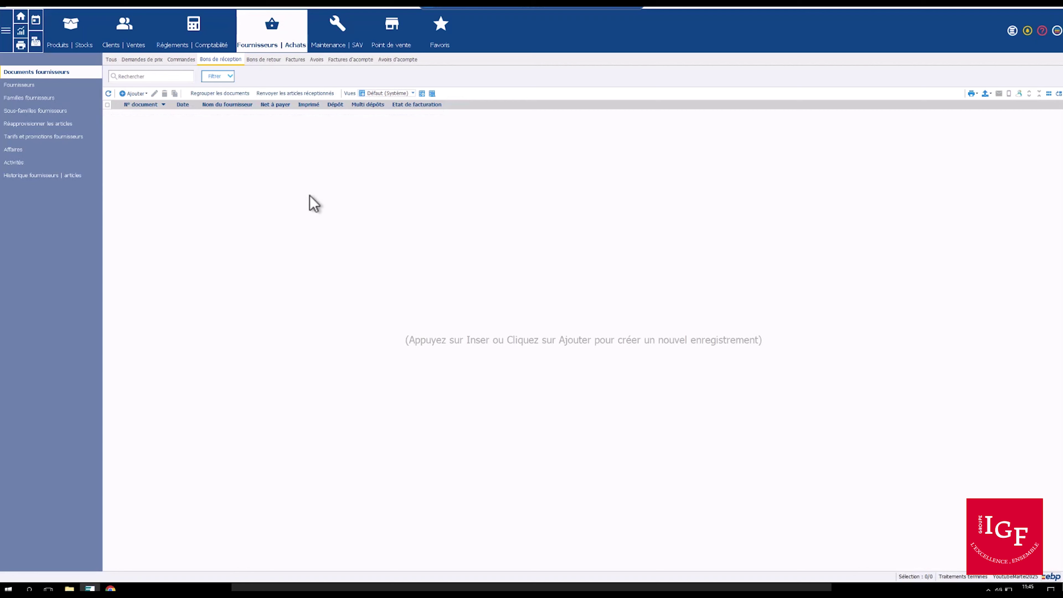
- Delete the existing Gibson supplier order and confirm its removal
left_click(182, 60)
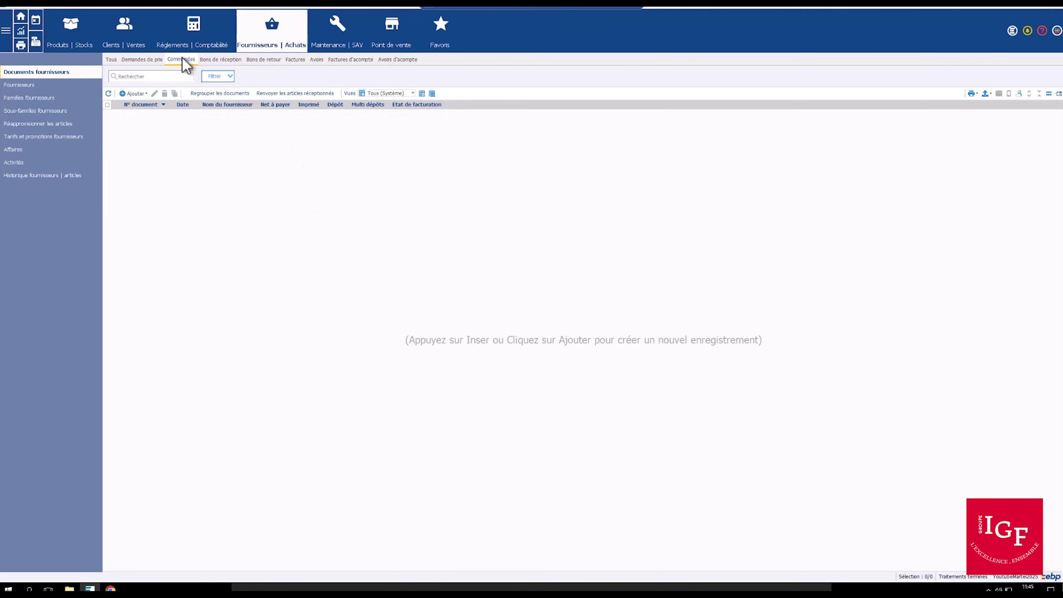
right_click(310, 119)
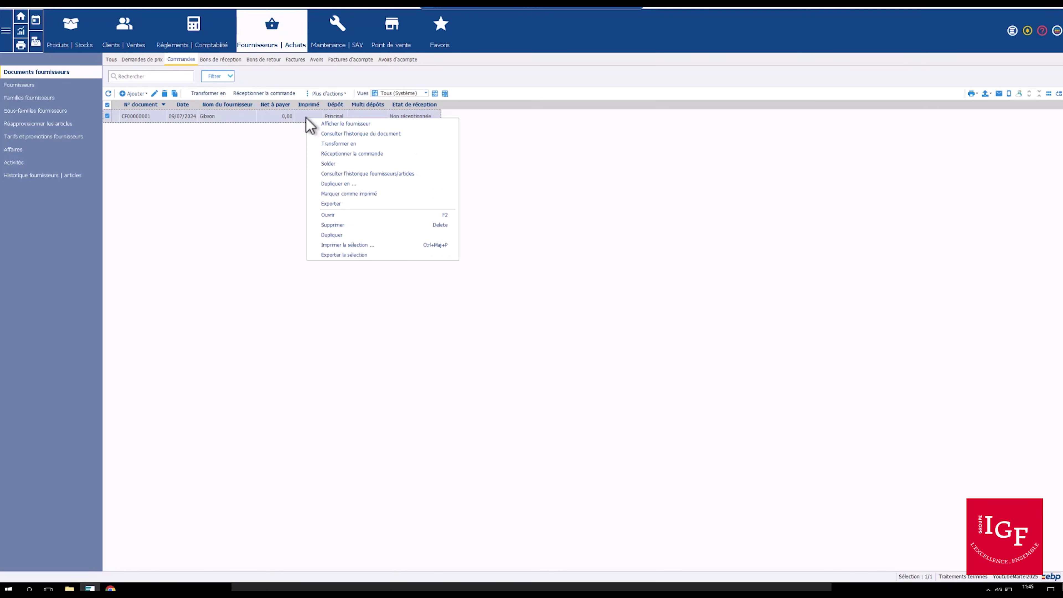
left_click(375, 228)
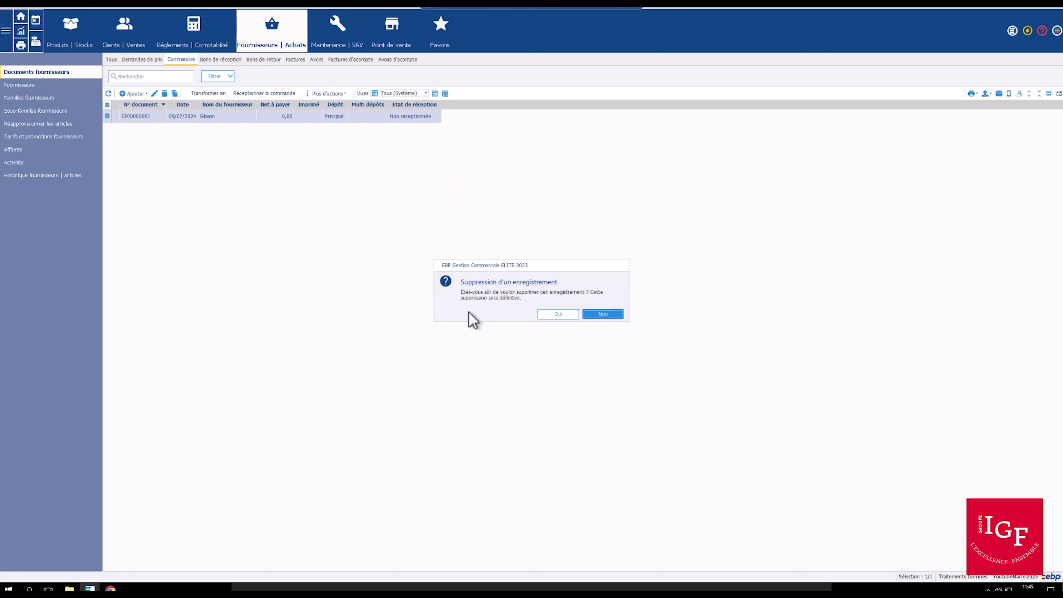
left_click(551, 318)
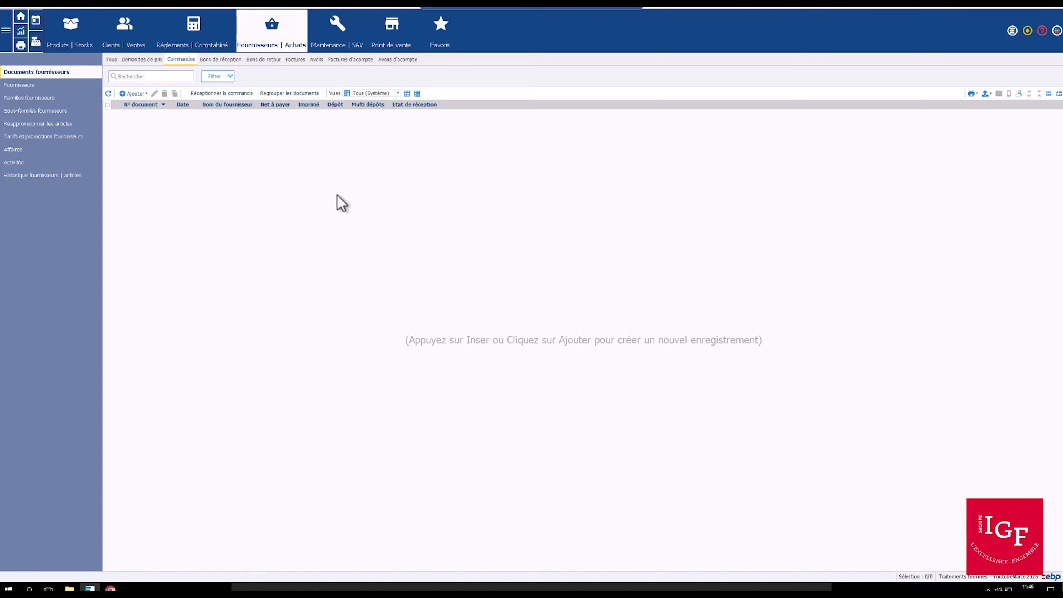
- Create a new supplier order (commande) with Gibson as the supplier
left_click(145, 94)
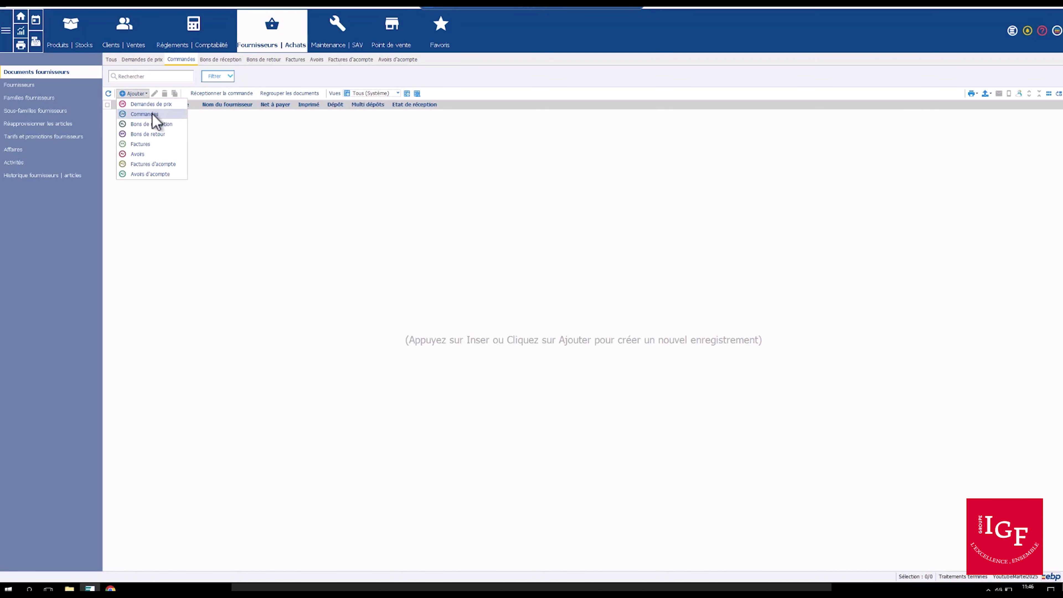
left_click(156, 121)
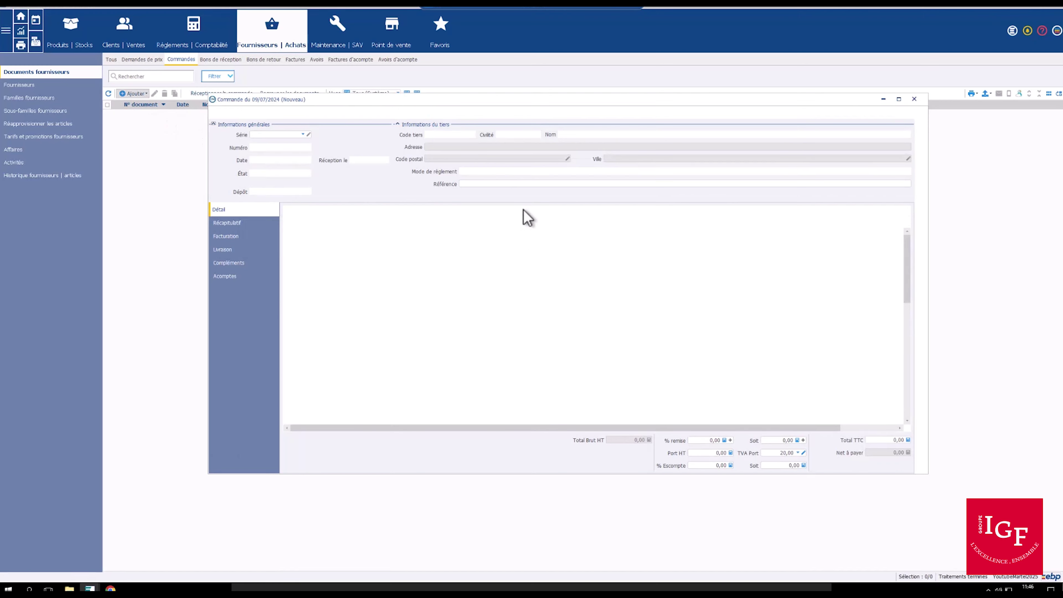
left_click(467, 135)
left_click(479, 156)
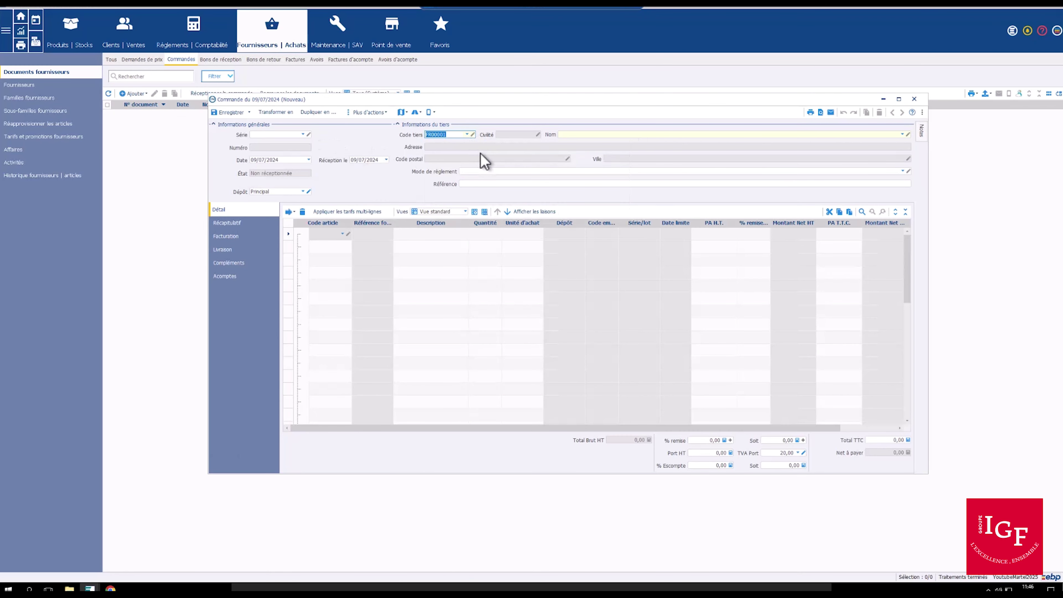
- Add the Gibson Folk article (AR00003) to the order with a quantity of 30, then save and close the order
left_click(344, 234)
left_click(342, 233)
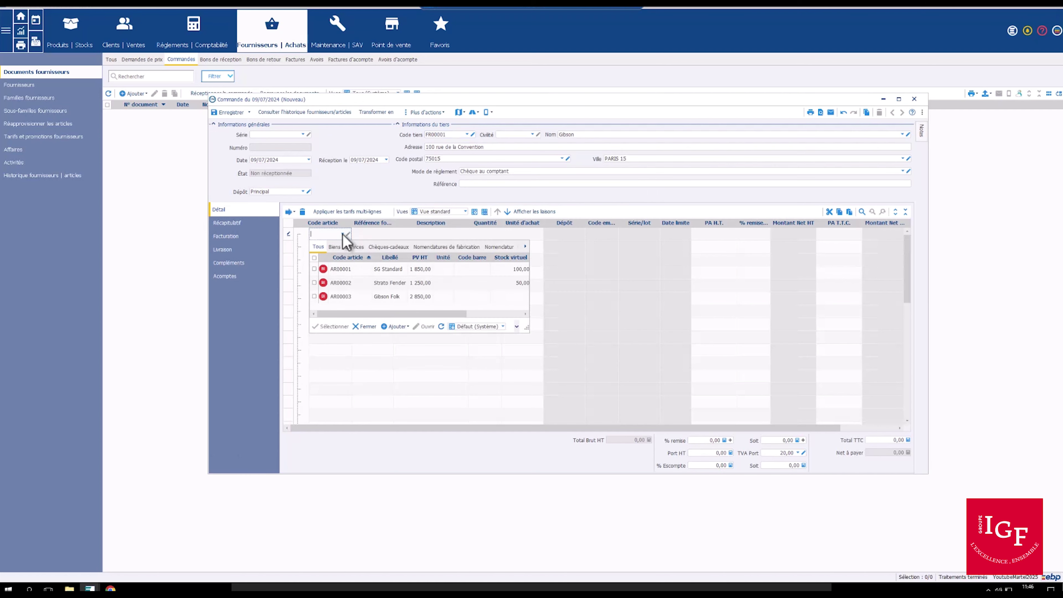
left_click(386, 297)
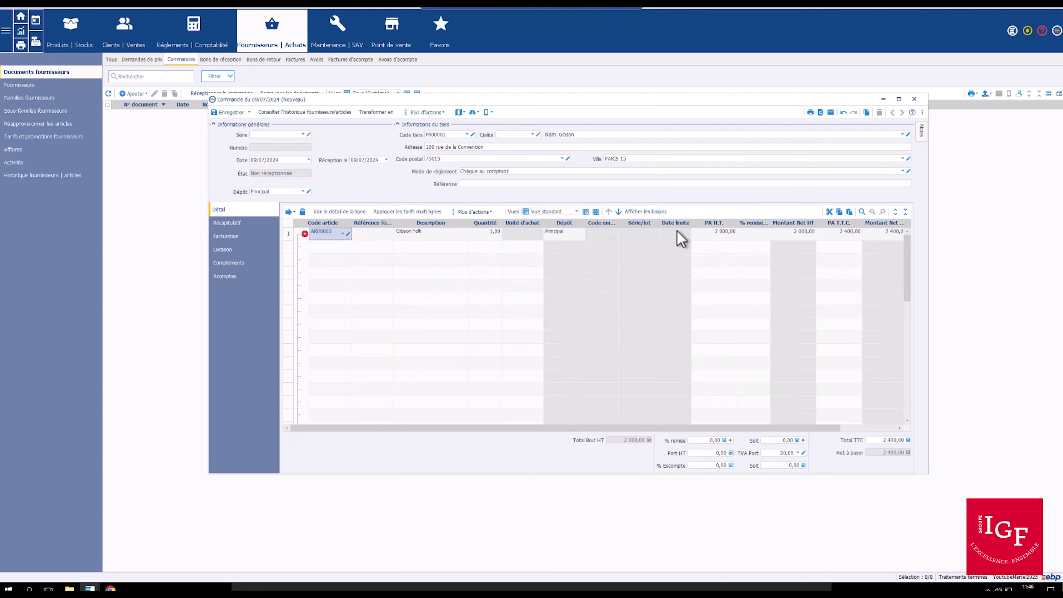
left_click(490, 235)
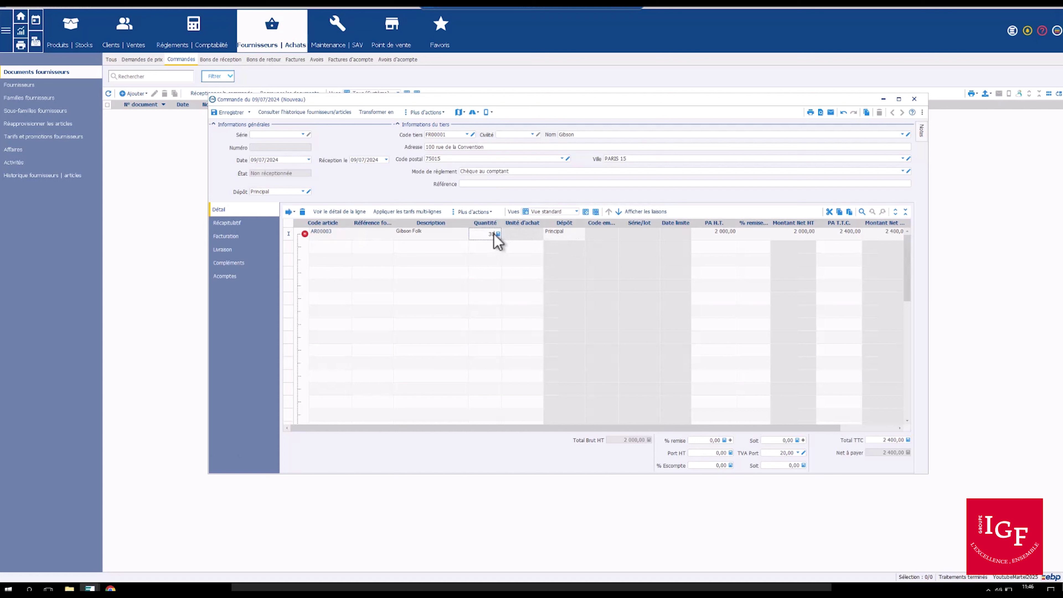
key("Tab")
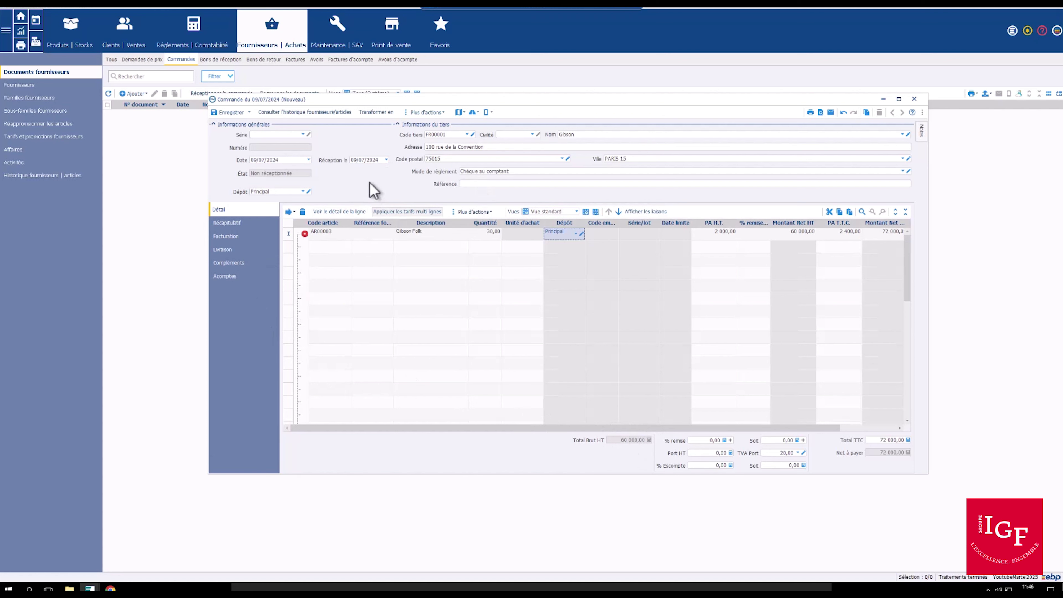
left_click(228, 112)
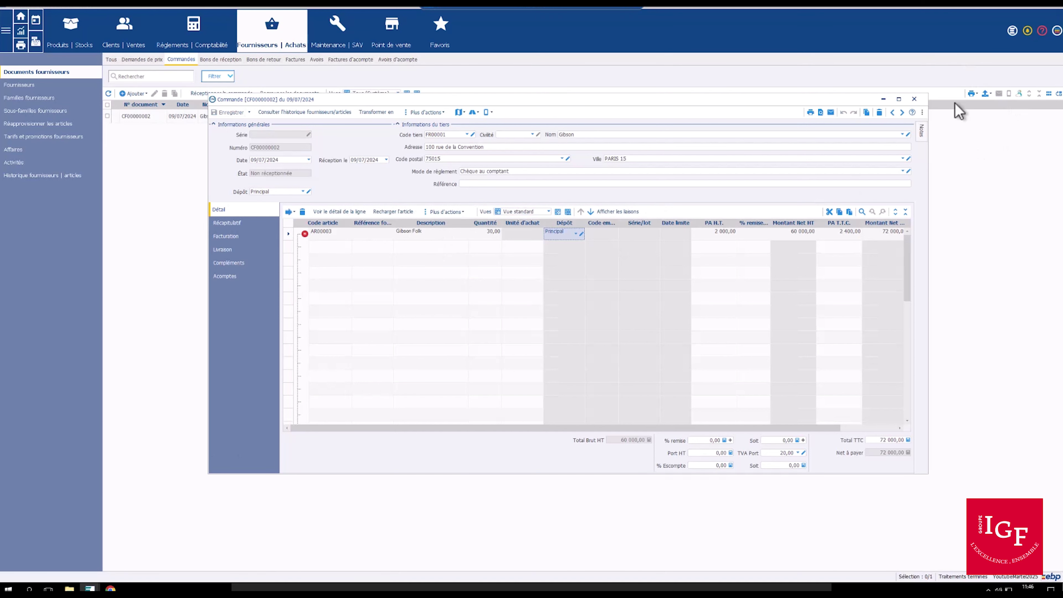
left_click(914, 99)
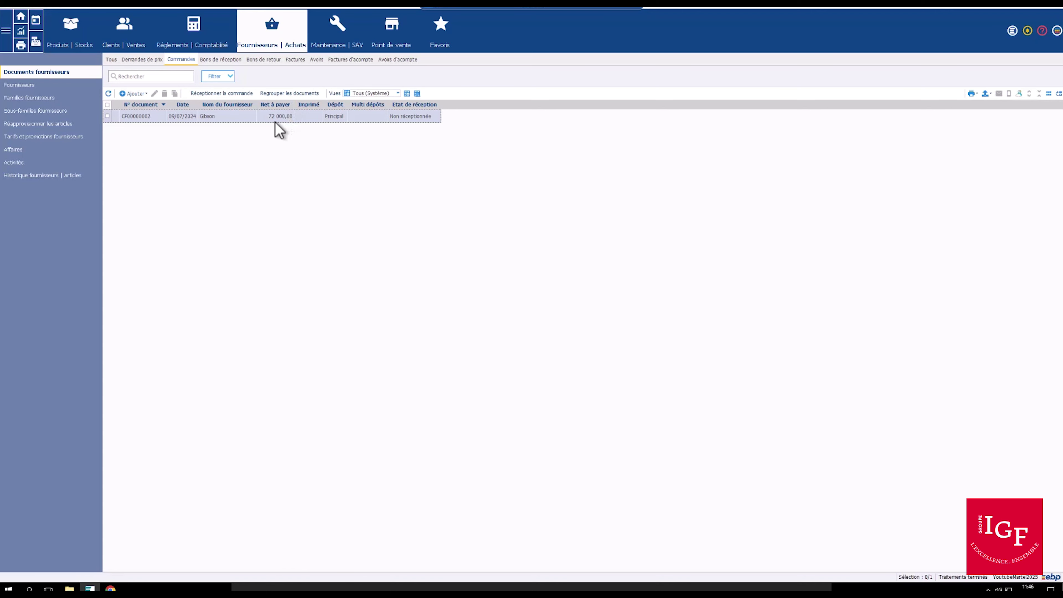
- Transform the new Gibson supplier order into a goods receipt (Bon de réception) and close the transformation dialog
left_click(234, 60)
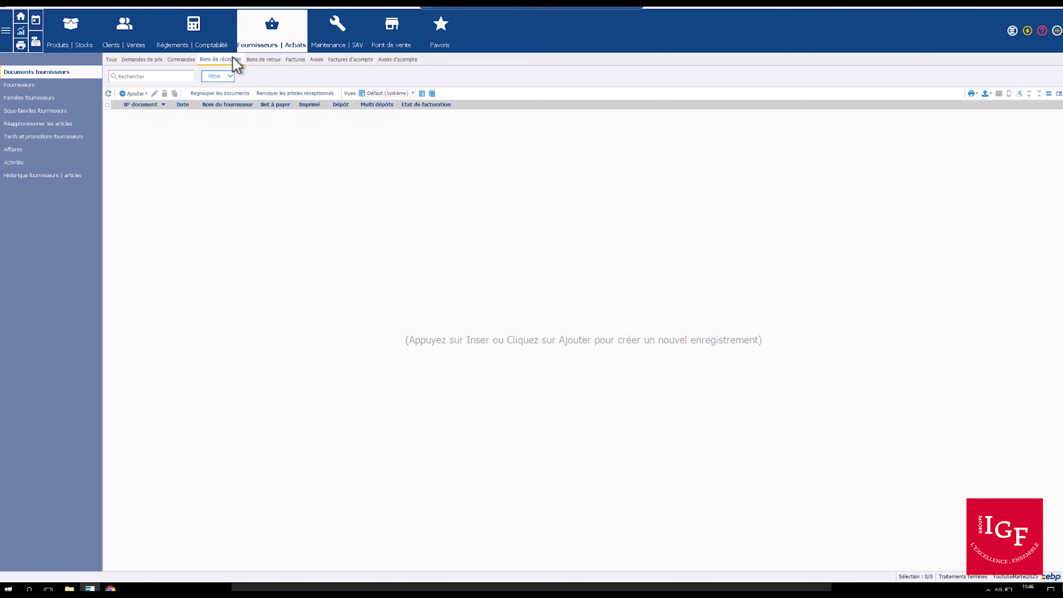
left_click(171, 63)
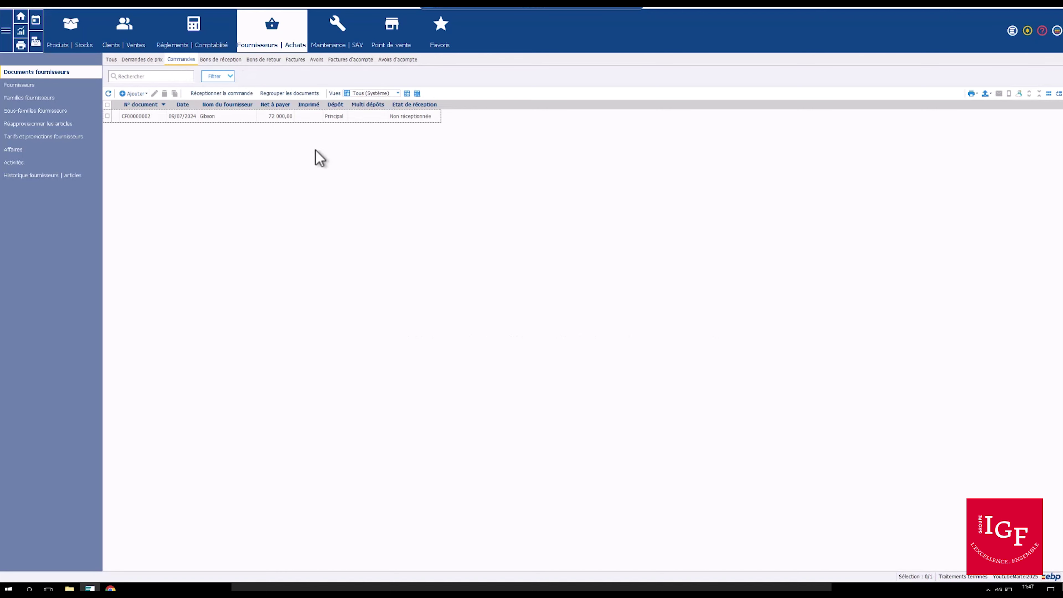
right_click(286, 117)
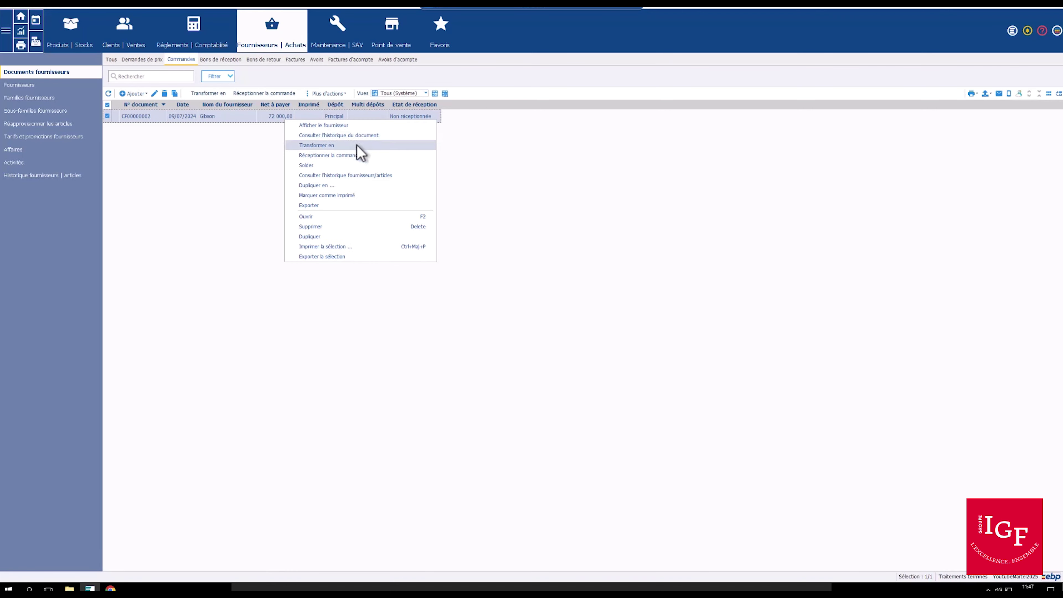
left_click(316, 146)
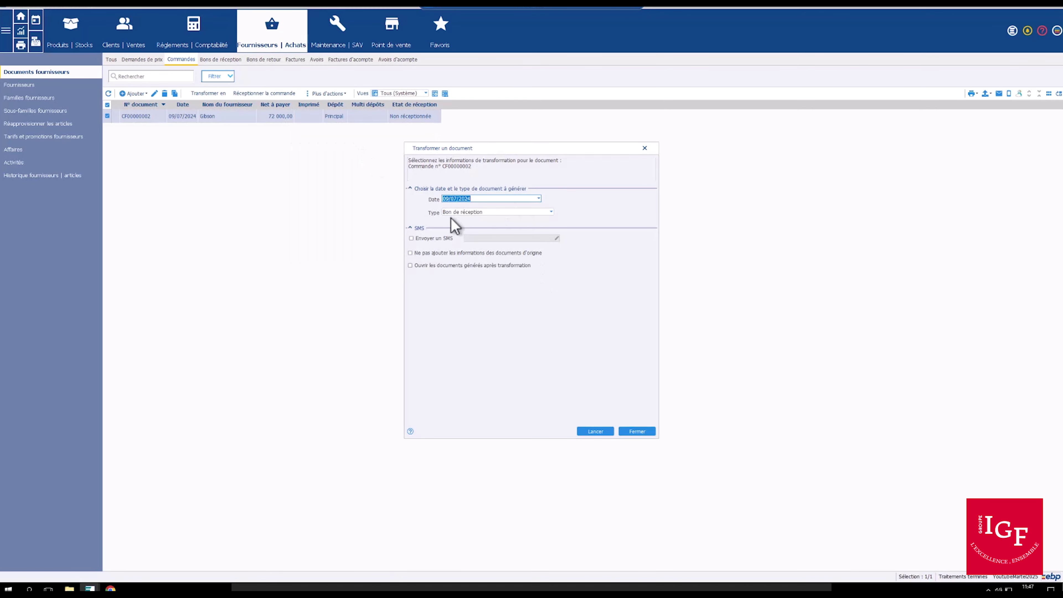
left_click(597, 432)
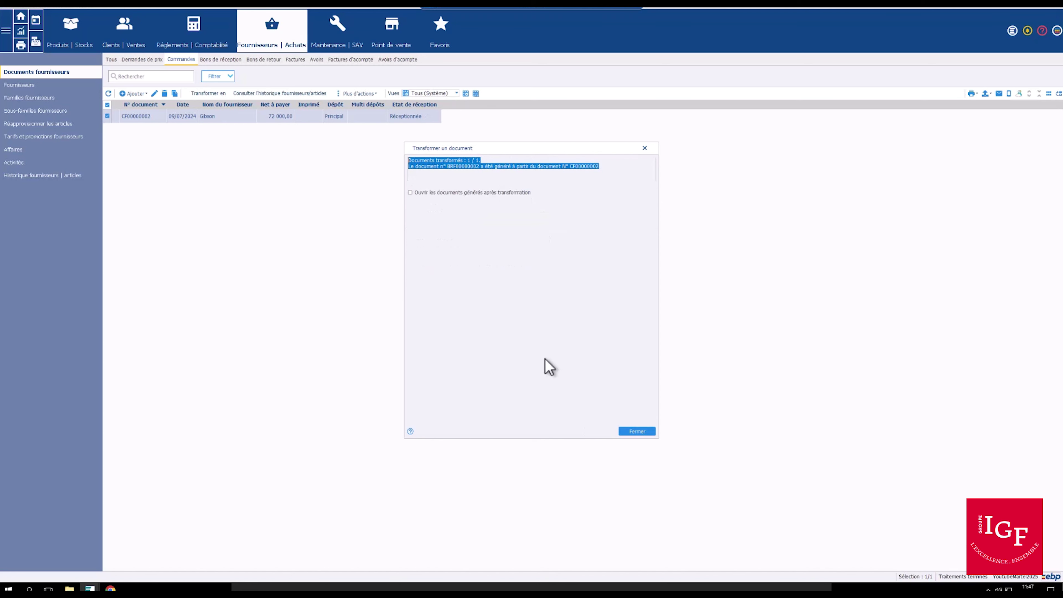
left_click(629, 433)
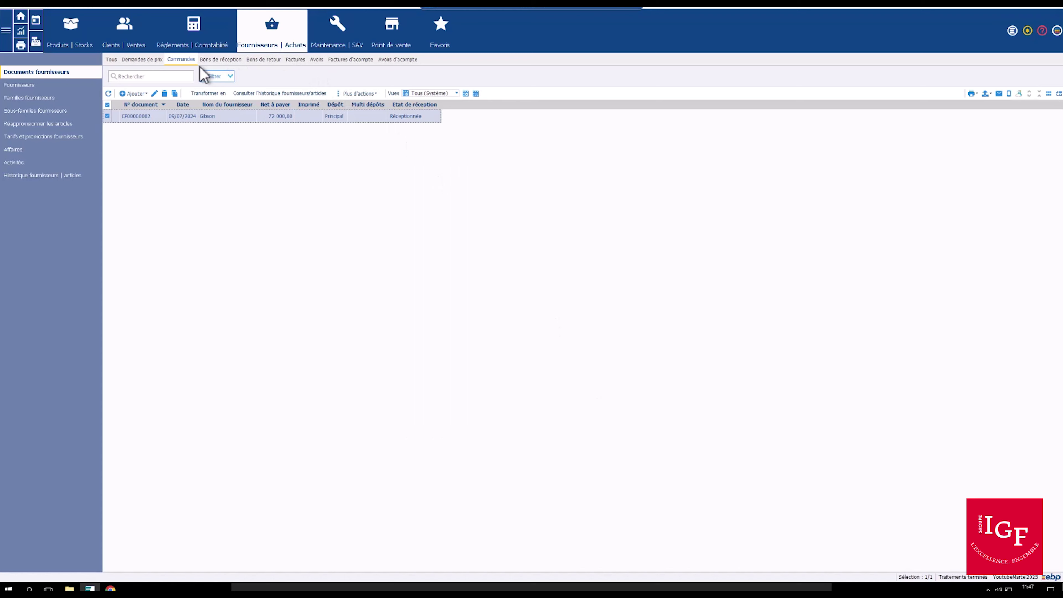
- Transform the Gibson goods receipt into a supplier invoice (Facture) and display the list of supplier invoices
left_click(217, 61)
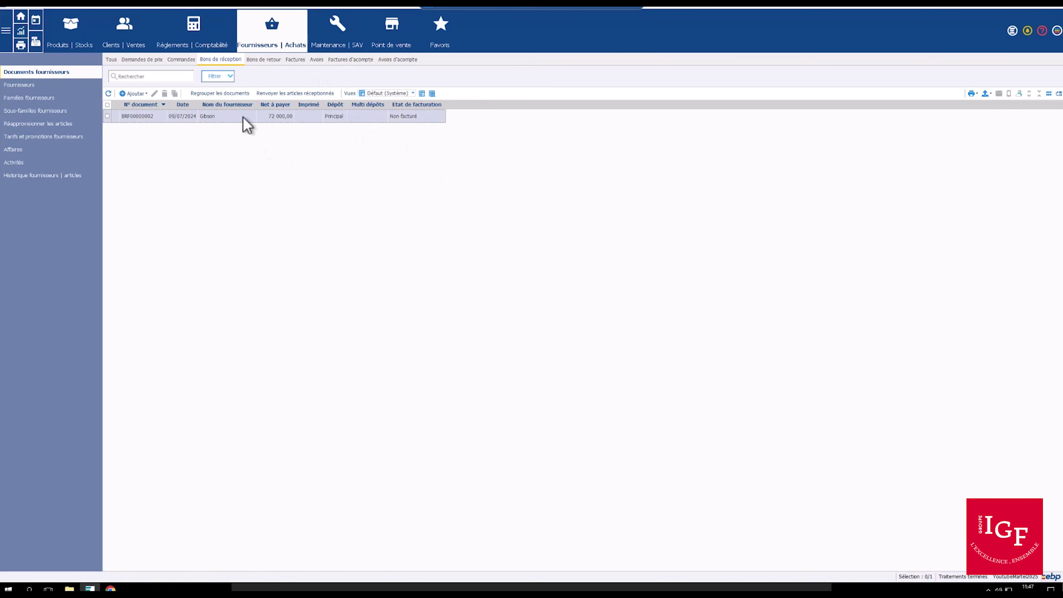
left_click(389, 116)
right_click(208, 119)
left_click(260, 143)
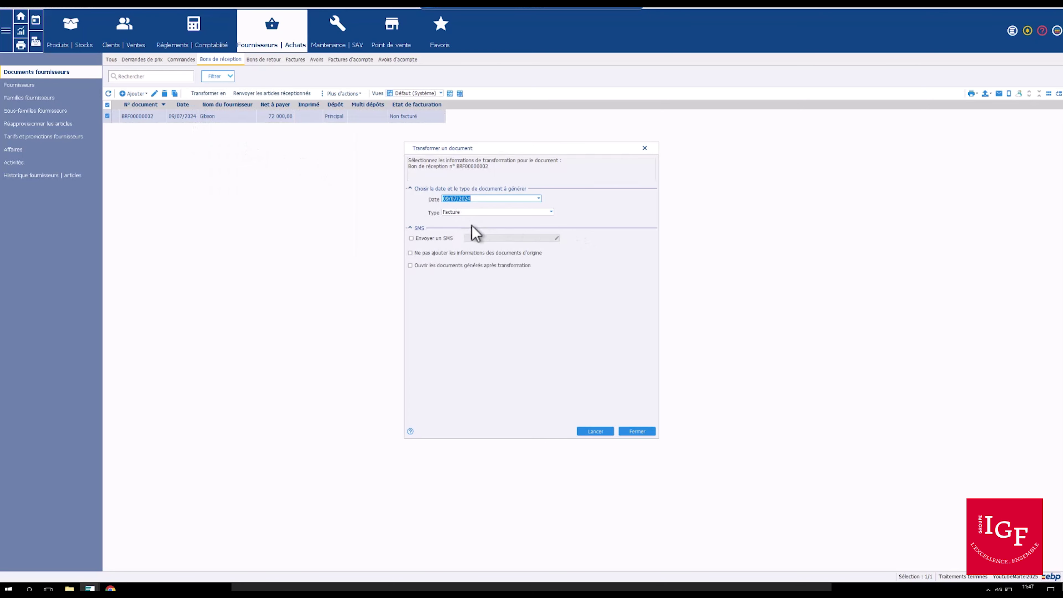
left_click(598, 433)
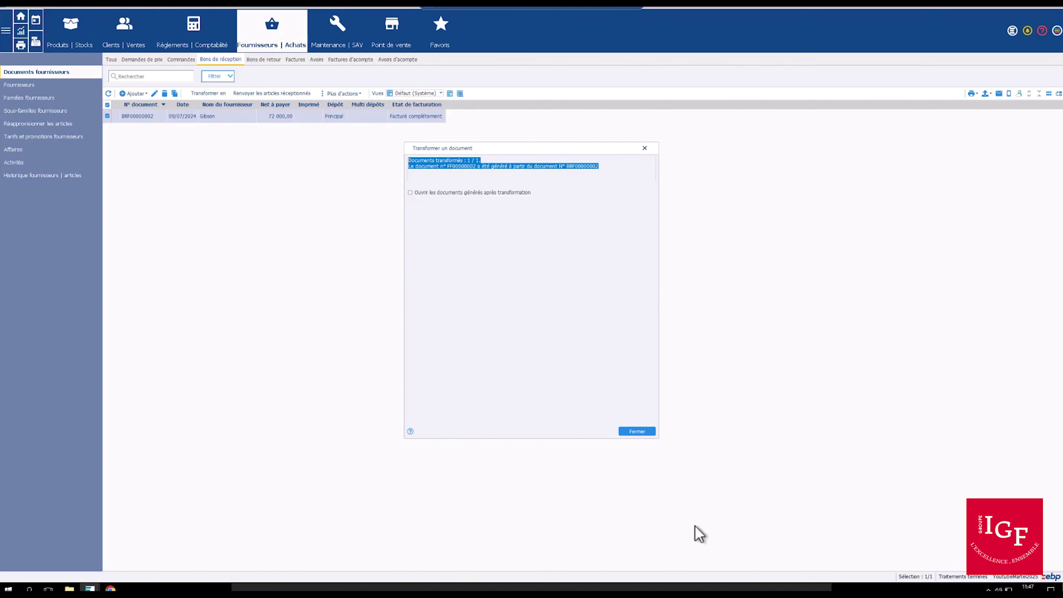
left_click(636, 431)
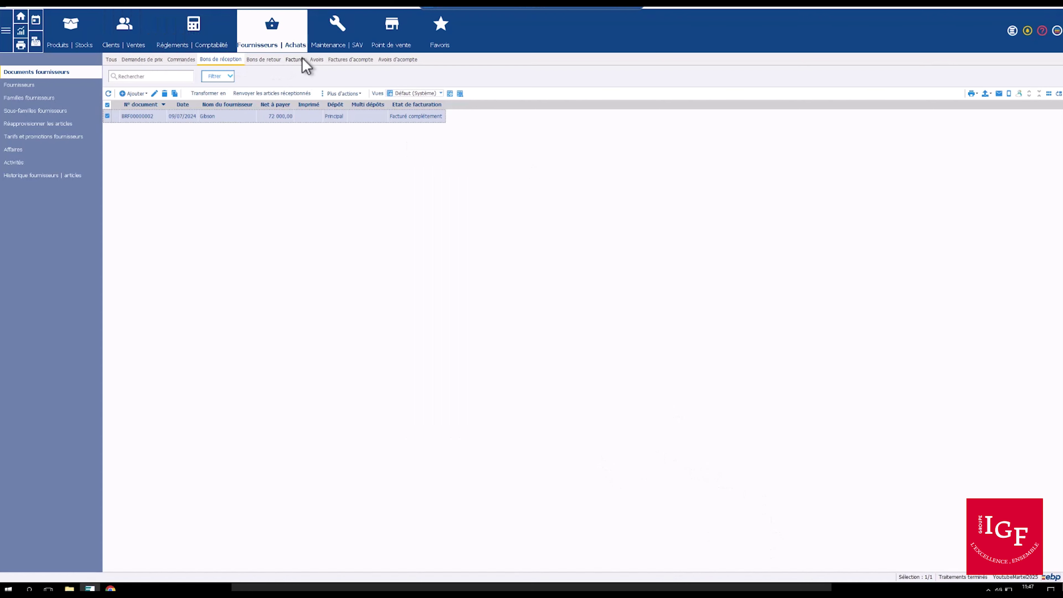
left_click(297, 61)
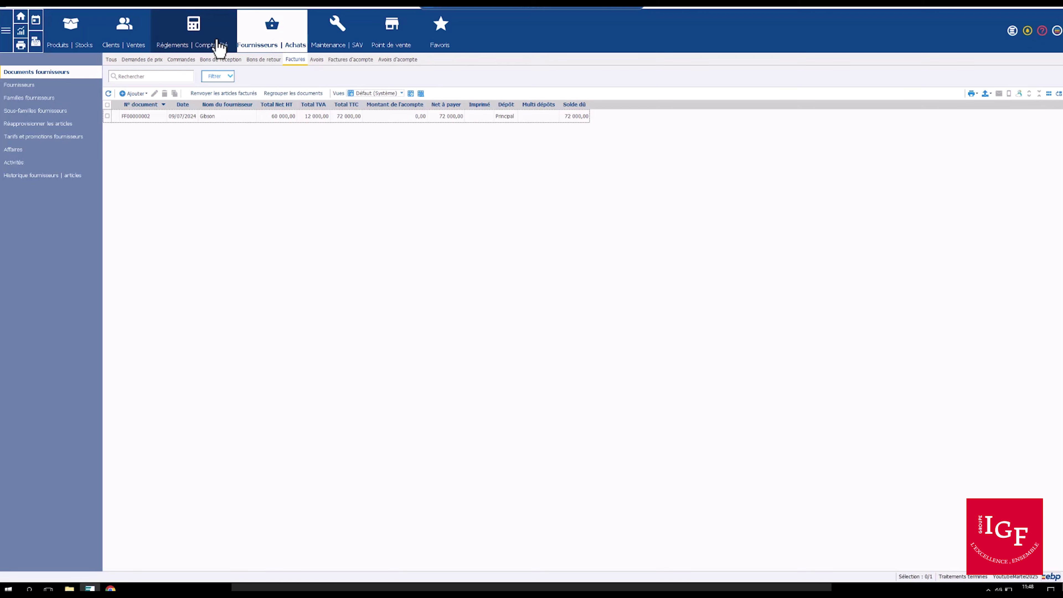
- Create a payment for the unpaid Gibson invoice from the supplier due-date schedule (Échéancier), with its Comptabilisation set to "En tant que règlement"
left_click(209, 40)
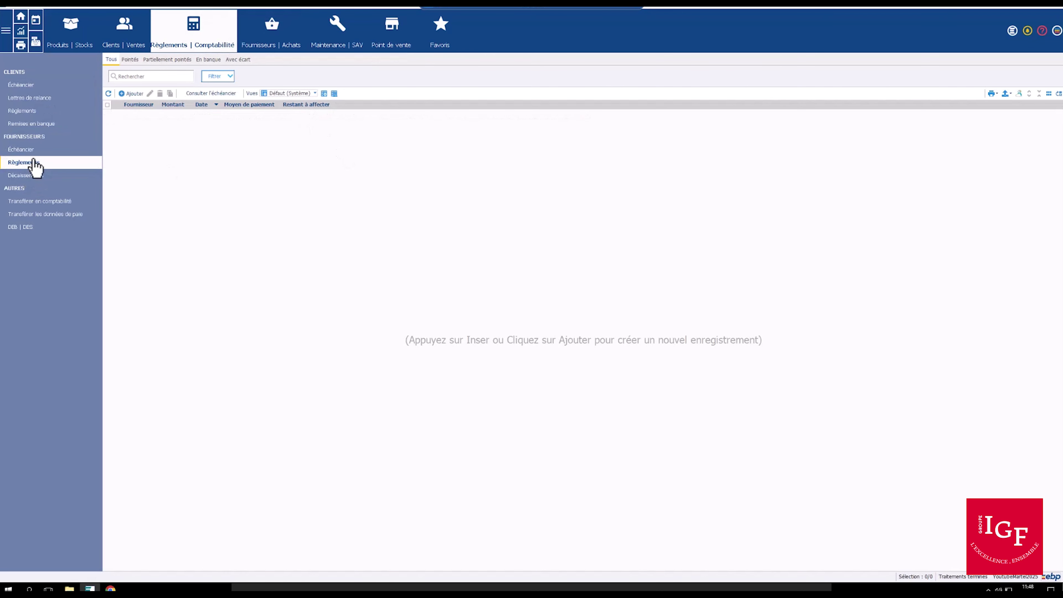
left_click(26, 150)
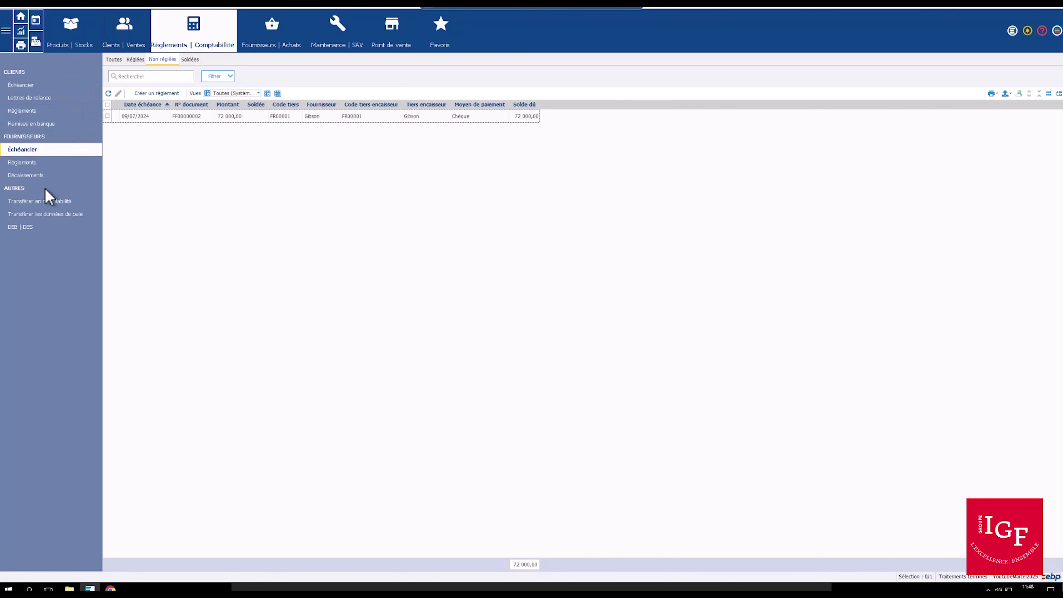
right_click(389, 117)
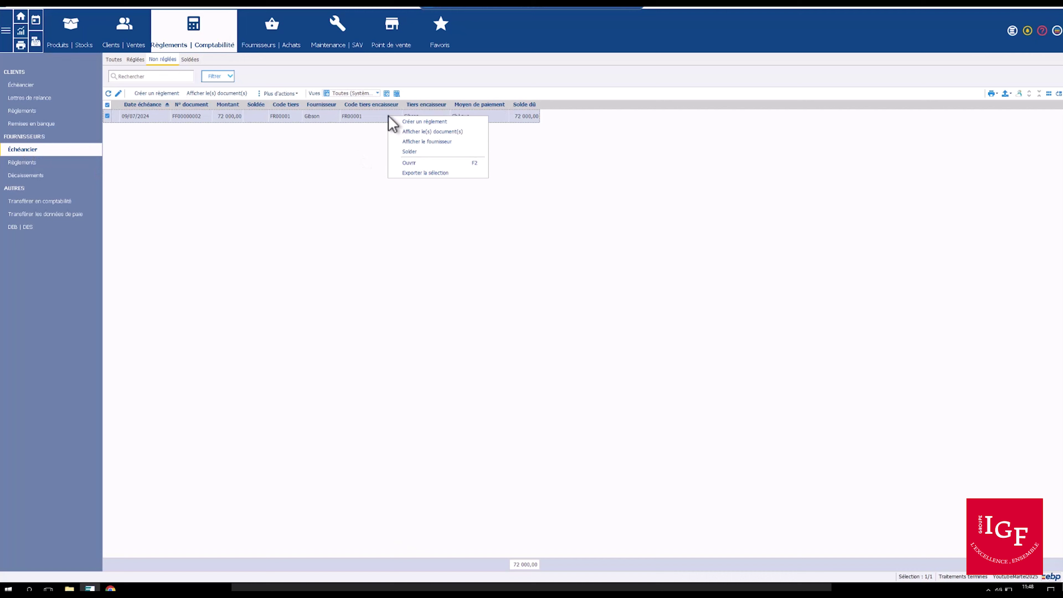
left_click(413, 121)
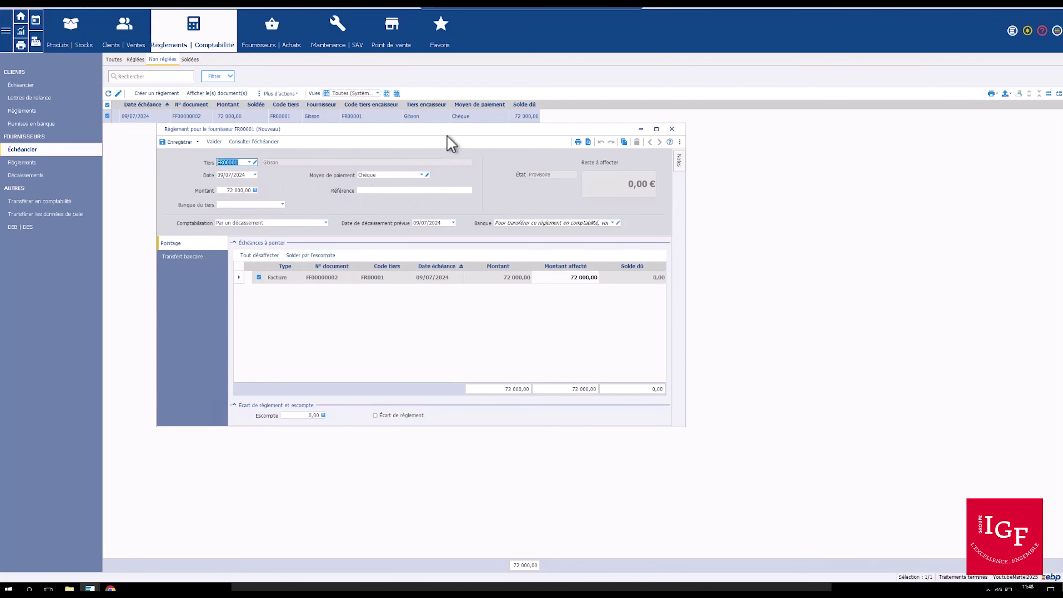
left_click_drag(445, 133, 527, 96)
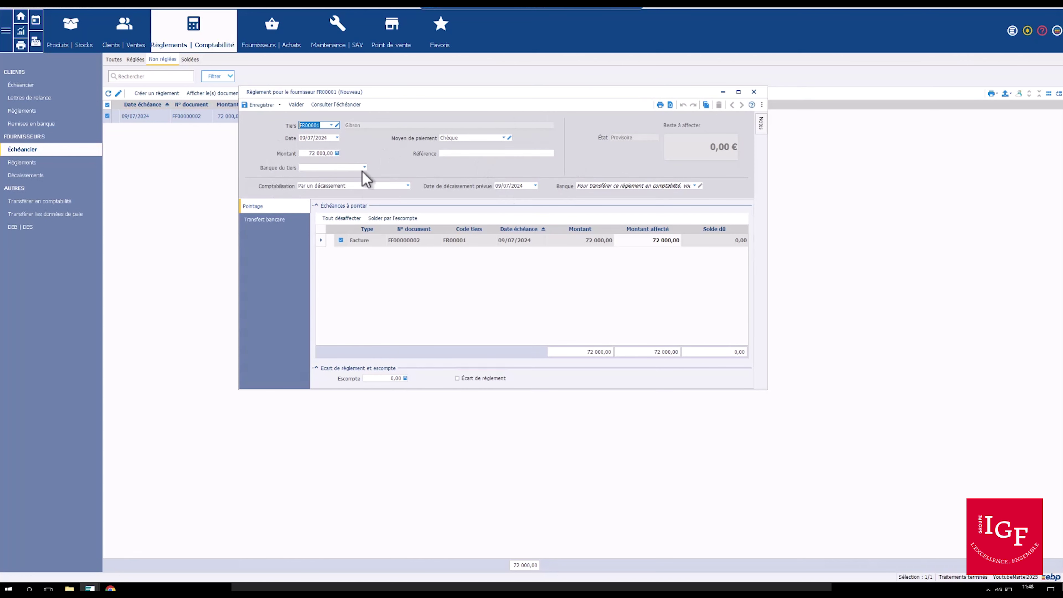
left_click(407, 186)
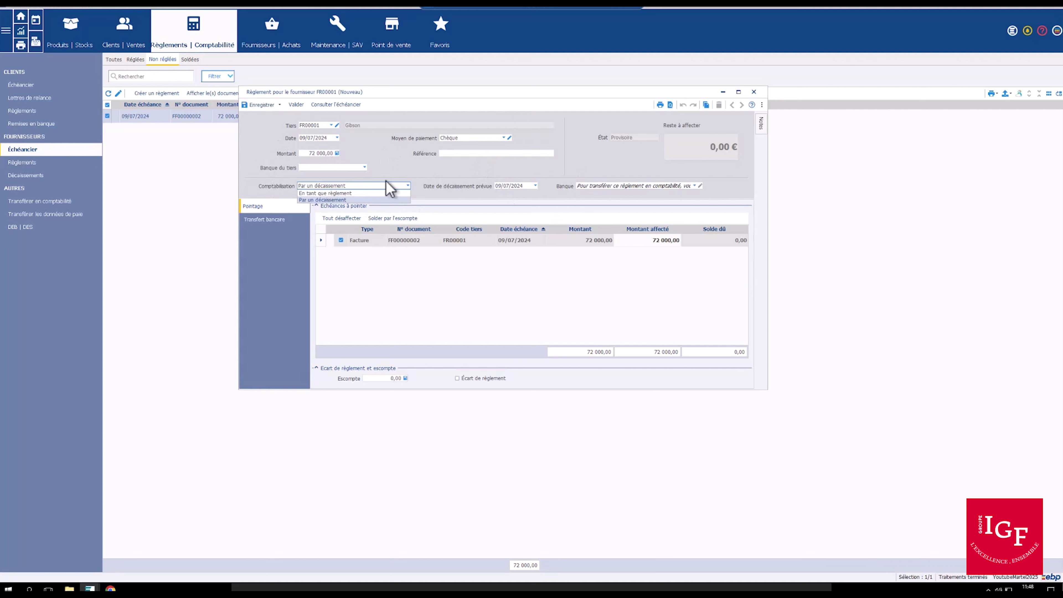
left_click(349, 193)
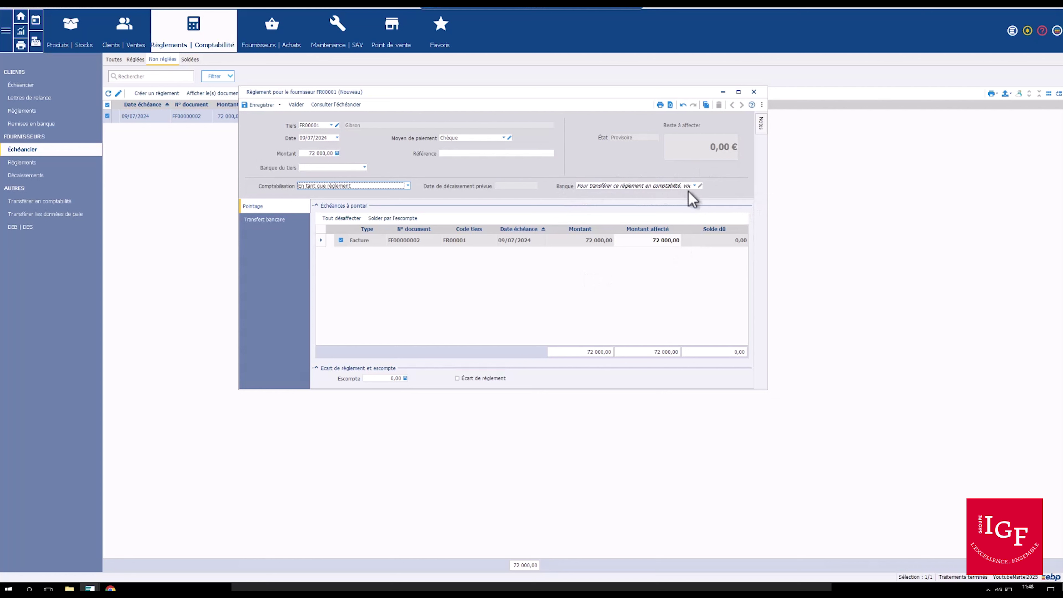
- Add a new bank for the payment with code BQ001 and name "Banque principale", and make it the default bank
left_click(694, 186)
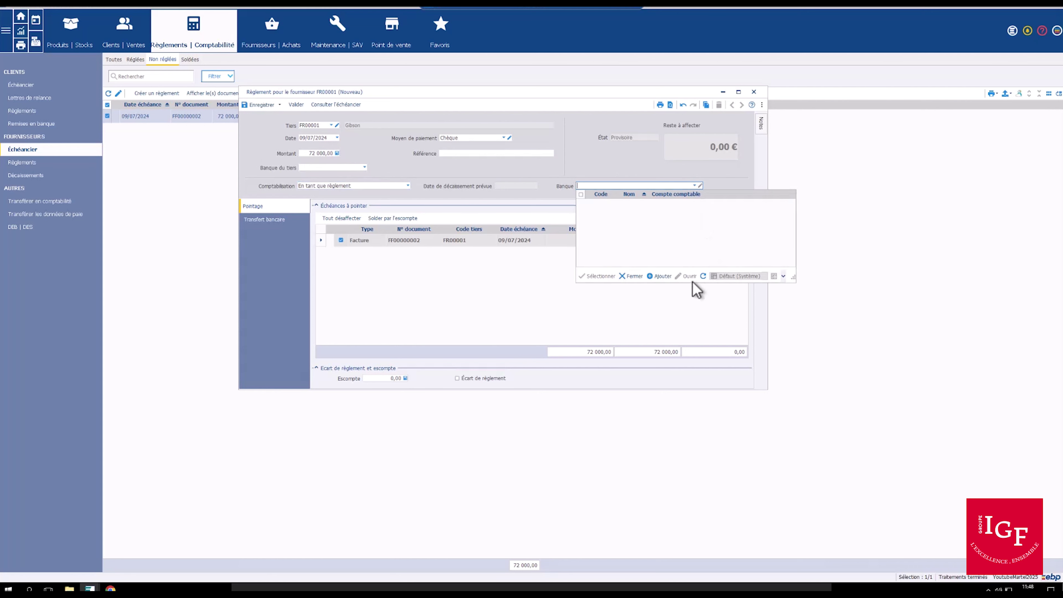
left_click(658, 277)
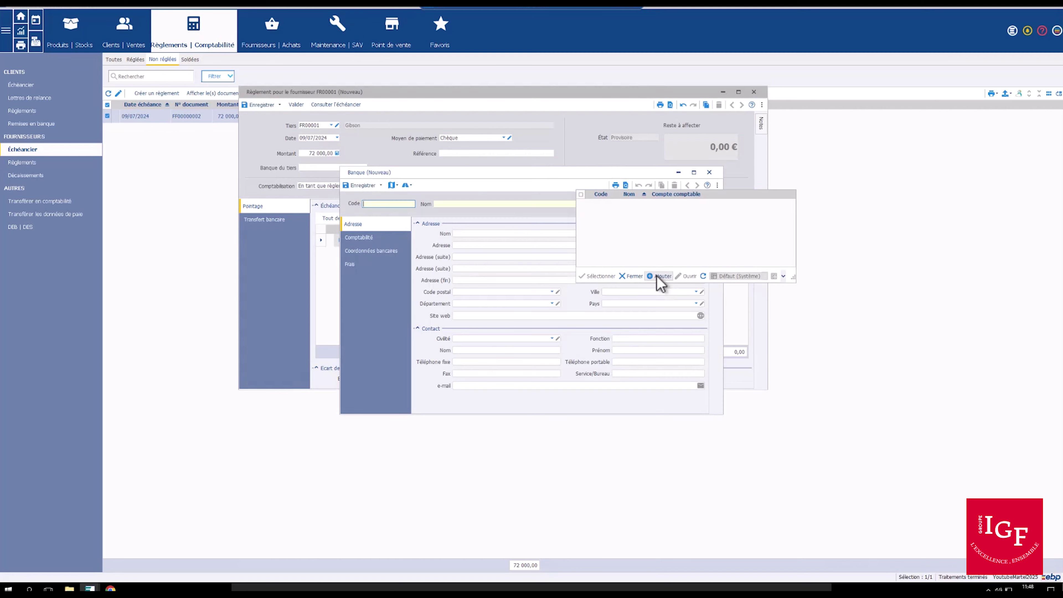
left_click_drag(490, 174, 341, 198)
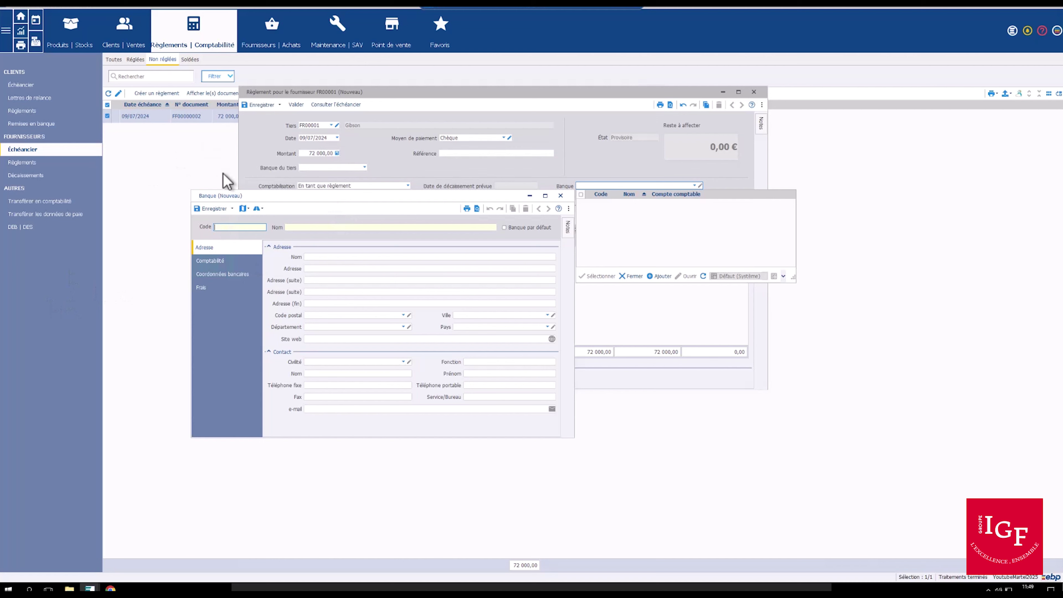
left_click_drag(361, 203, 359, 161)
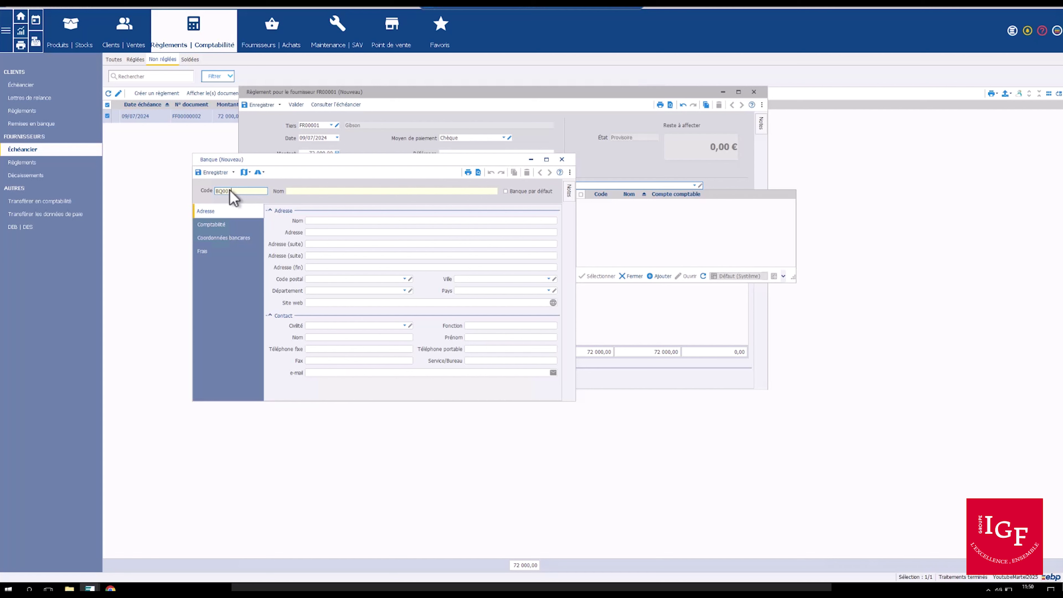
left_click(310, 192)
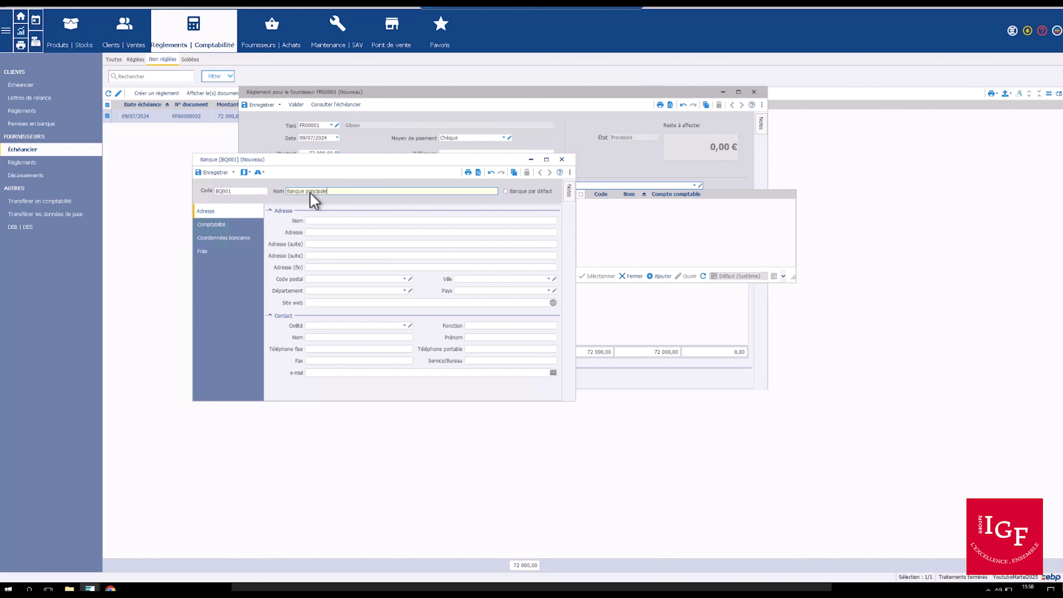
left_click(511, 192)
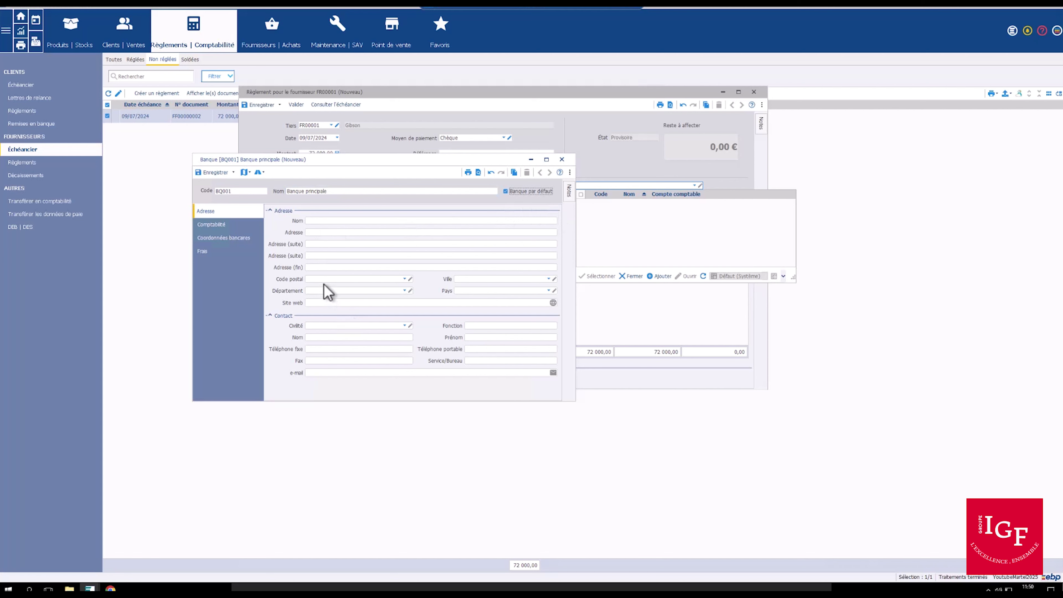
- Fill in the bank's address details with postal code 75015 and the name "Société Générale"
left_click(322, 280)
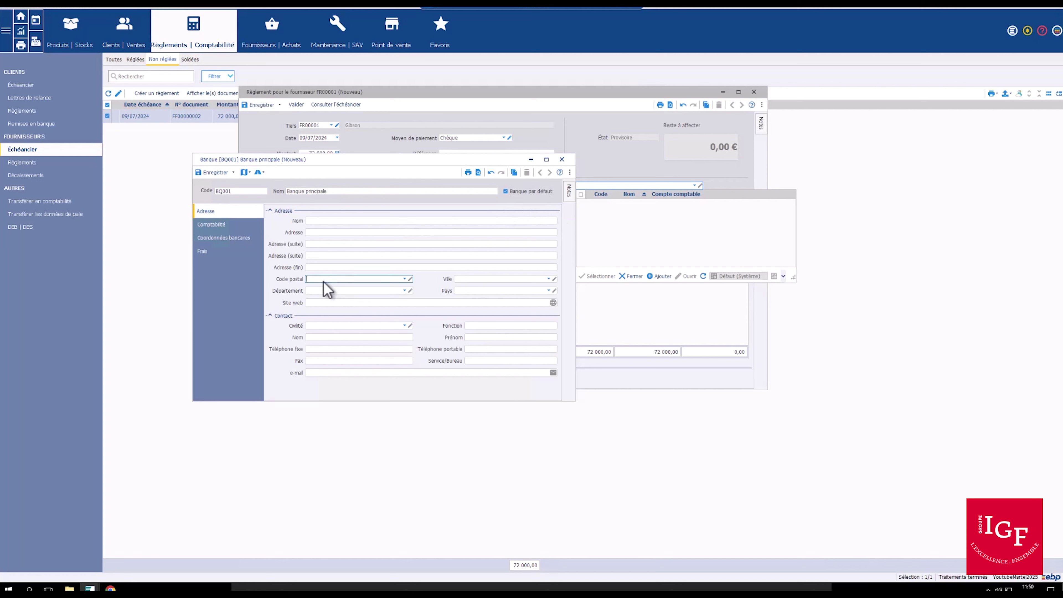
type("75015")
key("Tab")
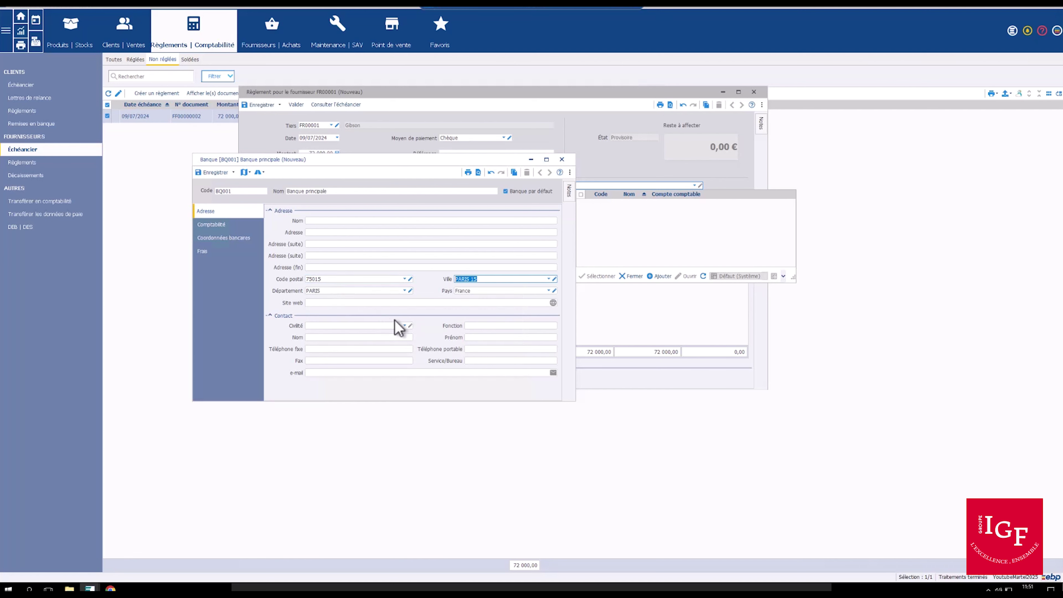
left_click(322, 221)
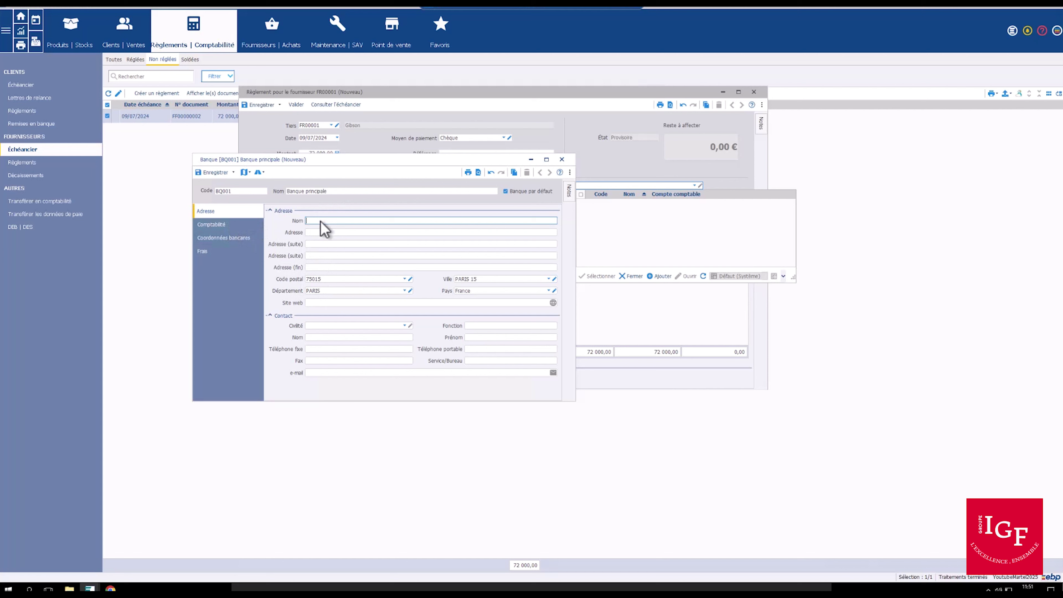
type("Société Généra")
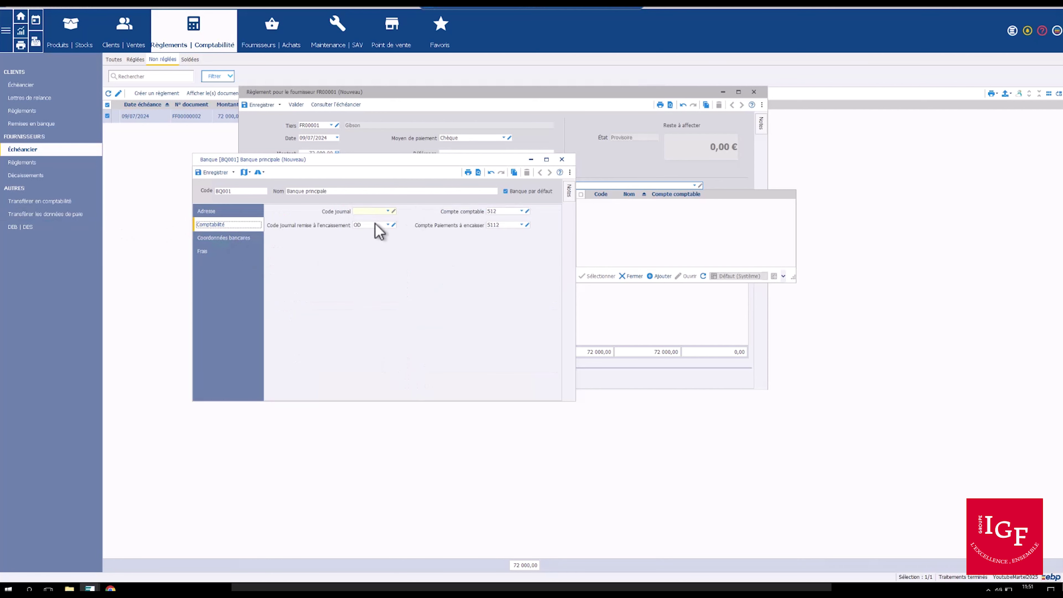
- In the bank's accounting settings, set both Code journal and Code journal remise à l'encaissement to BP (Banque principale)
left_click(386, 210)
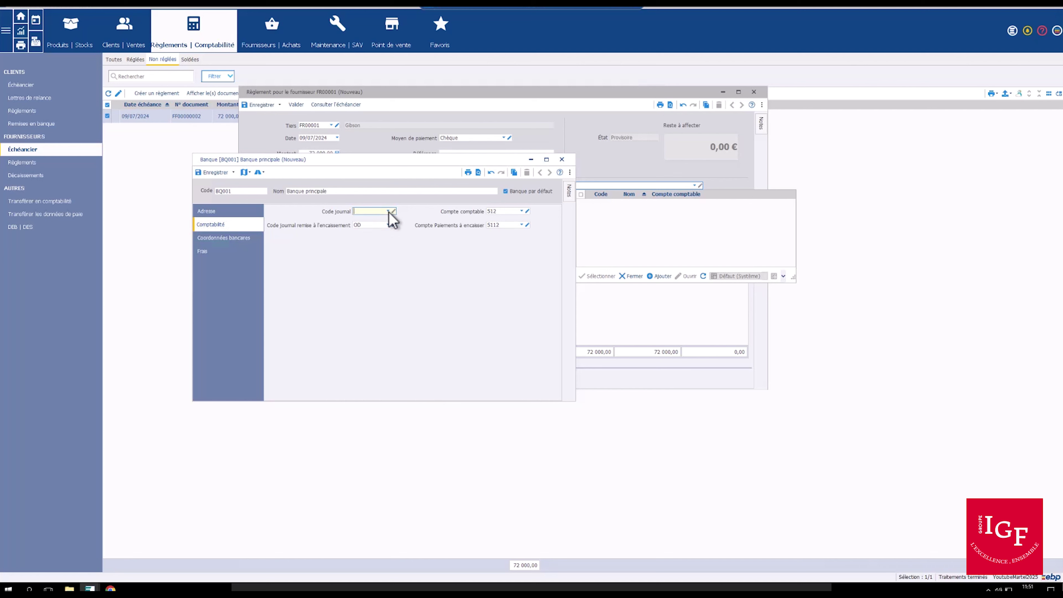
left_click(387, 211)
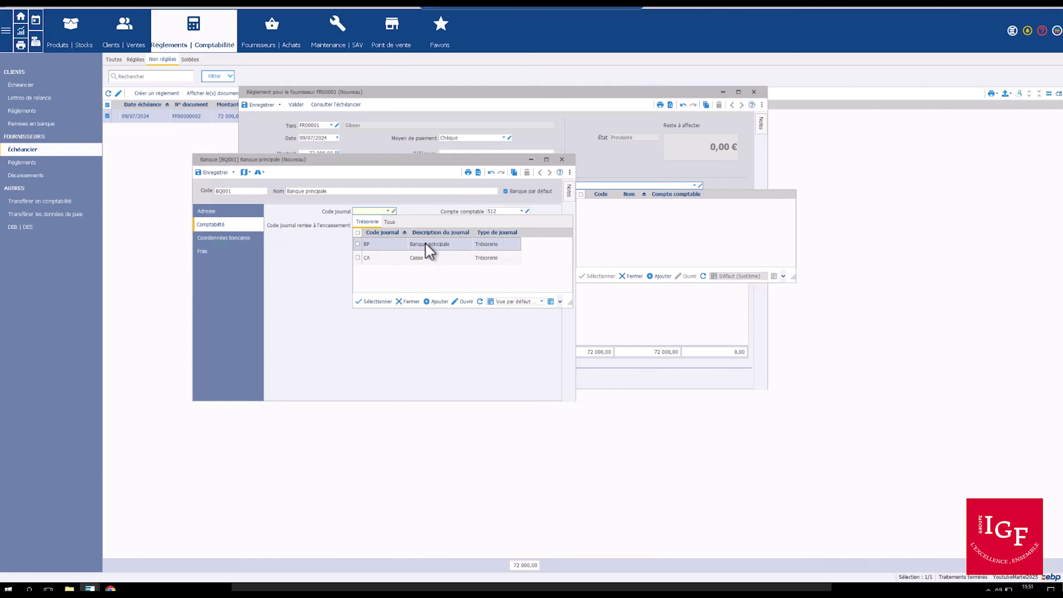
left_click(357, 243)
left_click(375, 302)
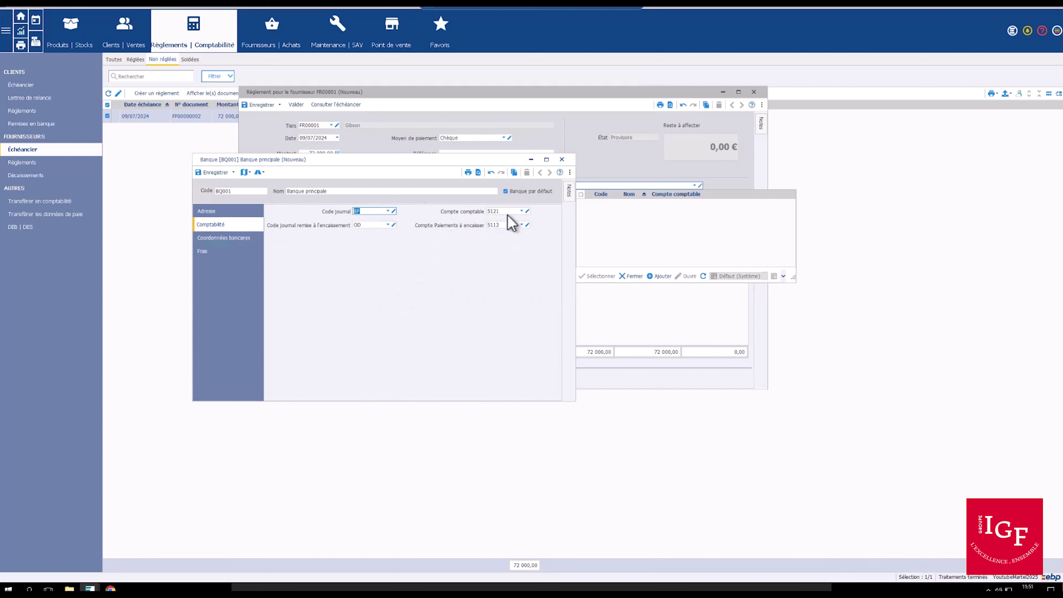
left_click(388, 226)
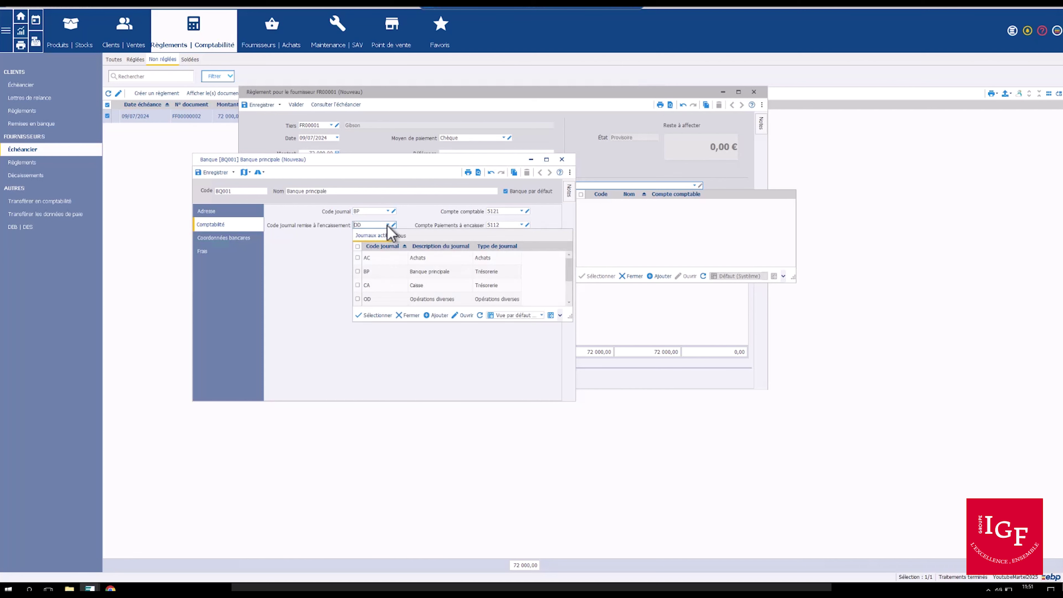
left_click(421, 258)
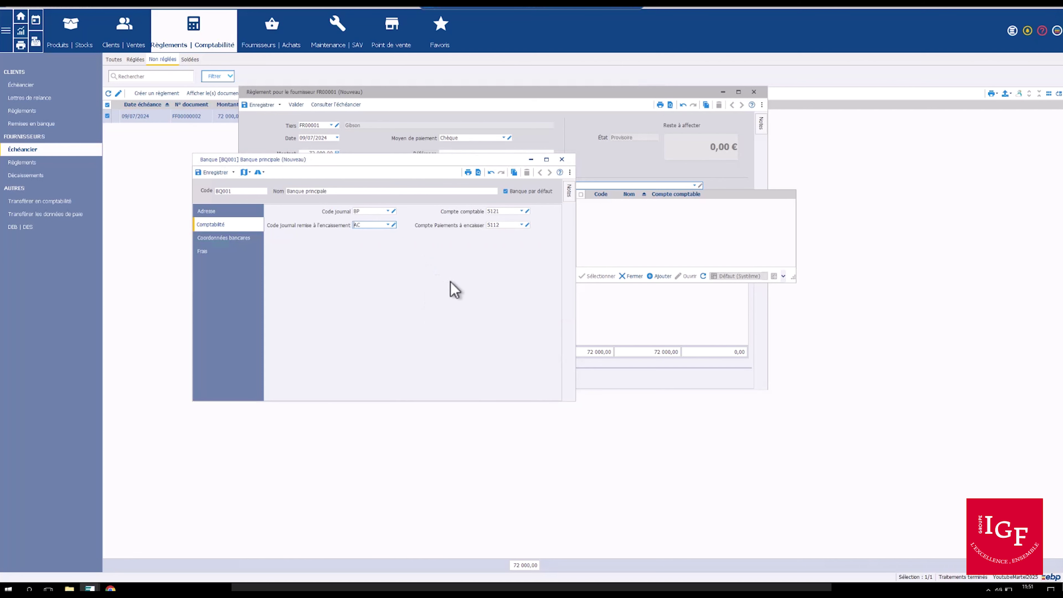
left_click(388, 225)
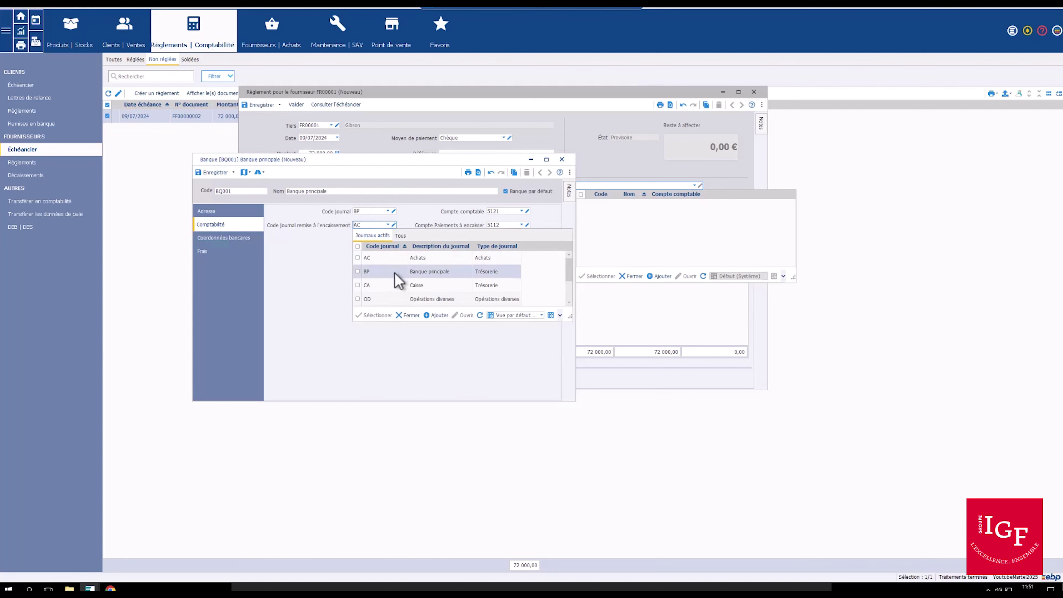
left_click(424, 273)
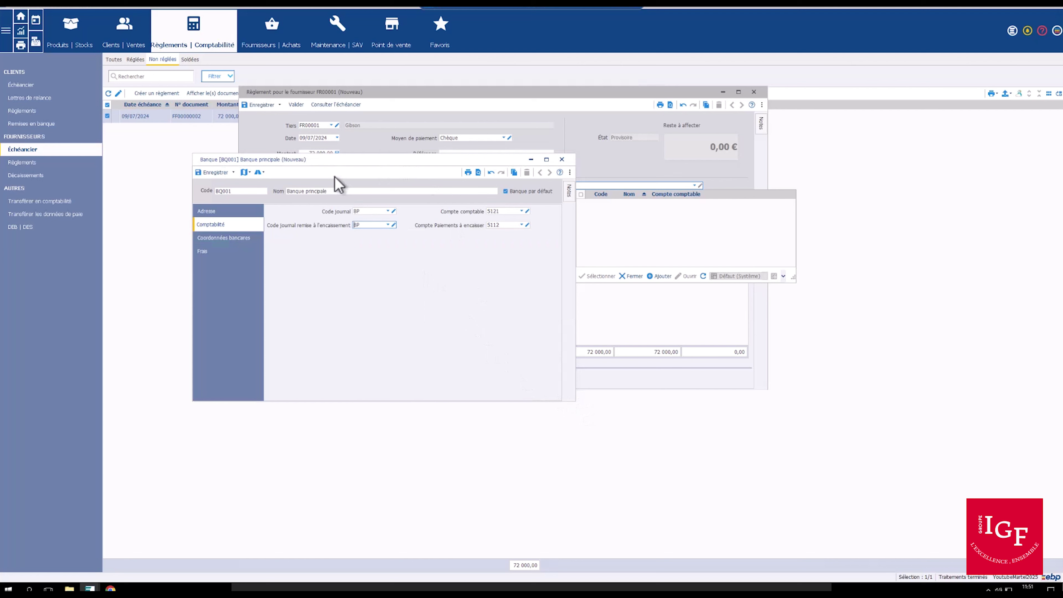
- Set the bank's Code journal remise à l'encaissement to OD (Opérations diverses), then save and close the bank record
left_click(388, 224)
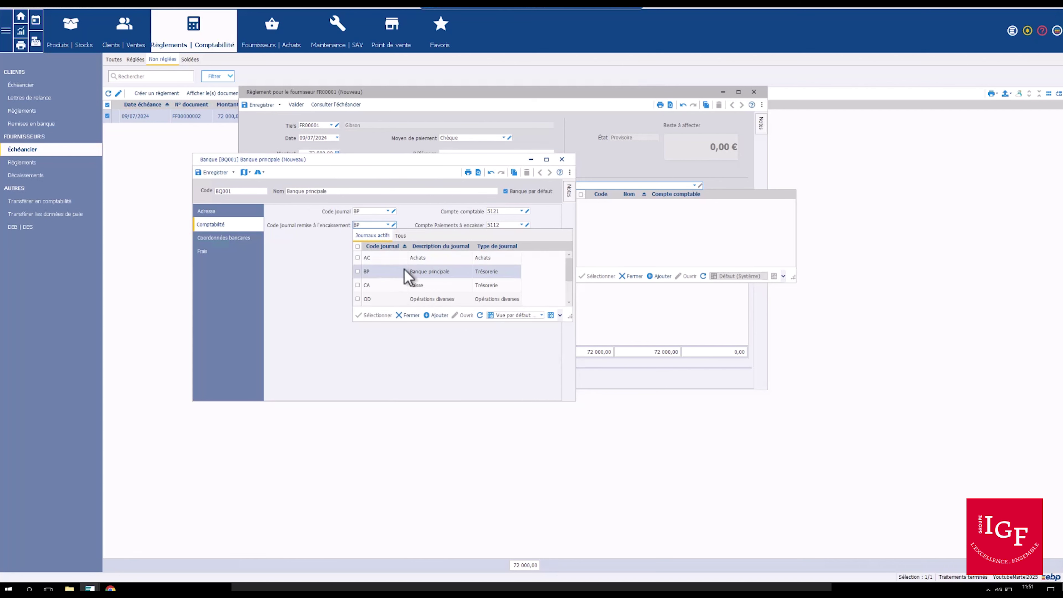
left_click(400, 303)
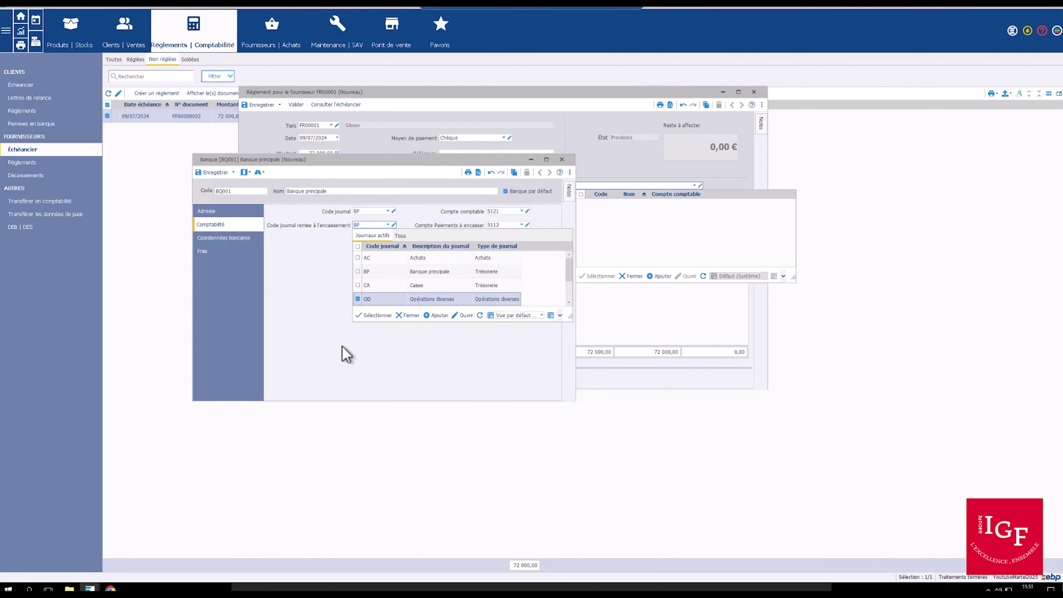
left_click(381, 315)
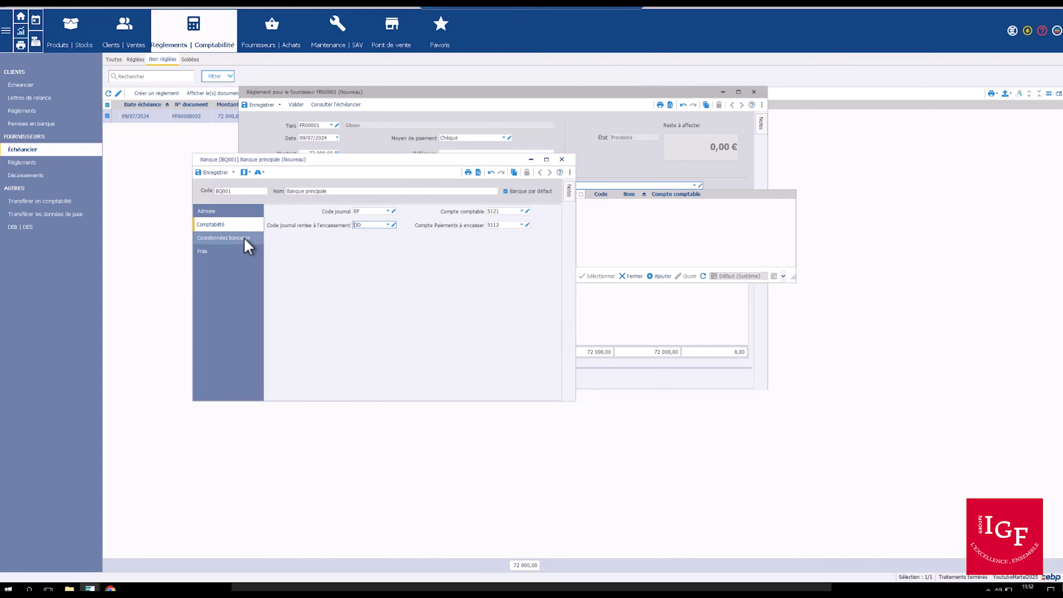
left_click(212, 173)
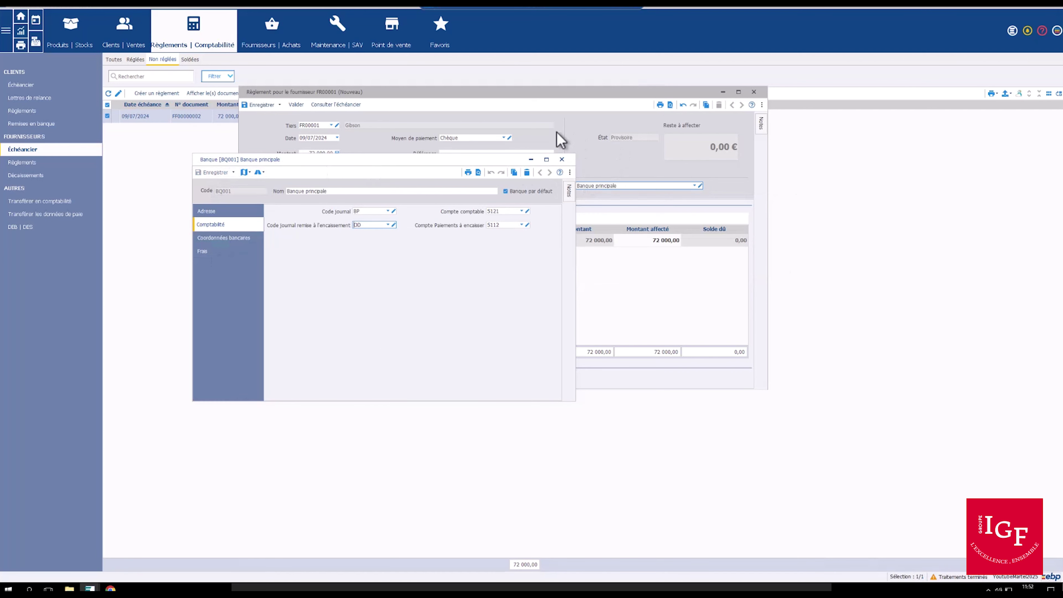
left_click(562, 159)
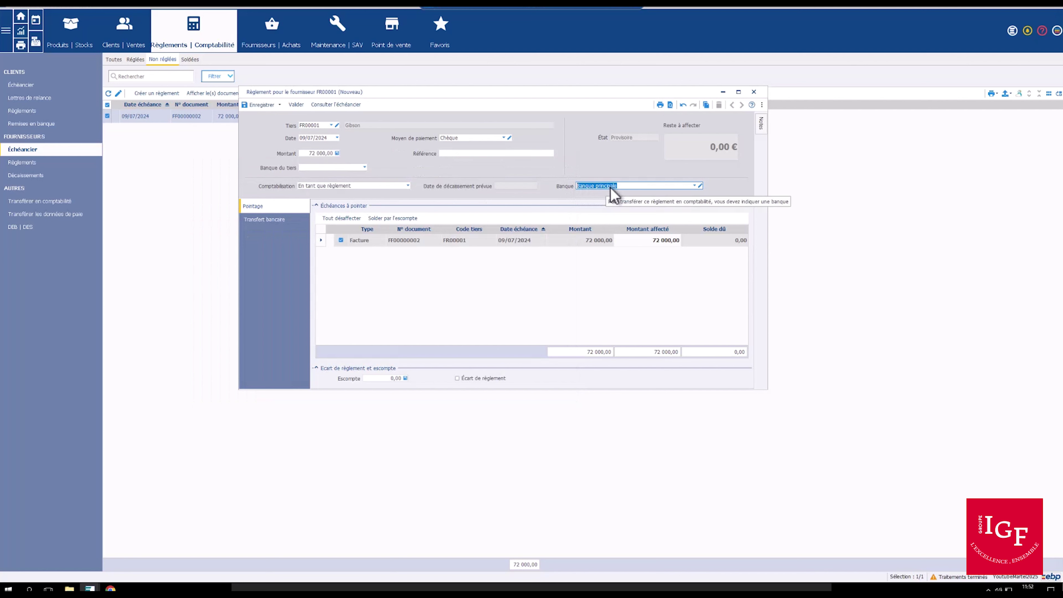
- Save and close the Gibson payment, and check for it in the settled due dates and the supplier payments list (Règlements)
left_click(255, 99)
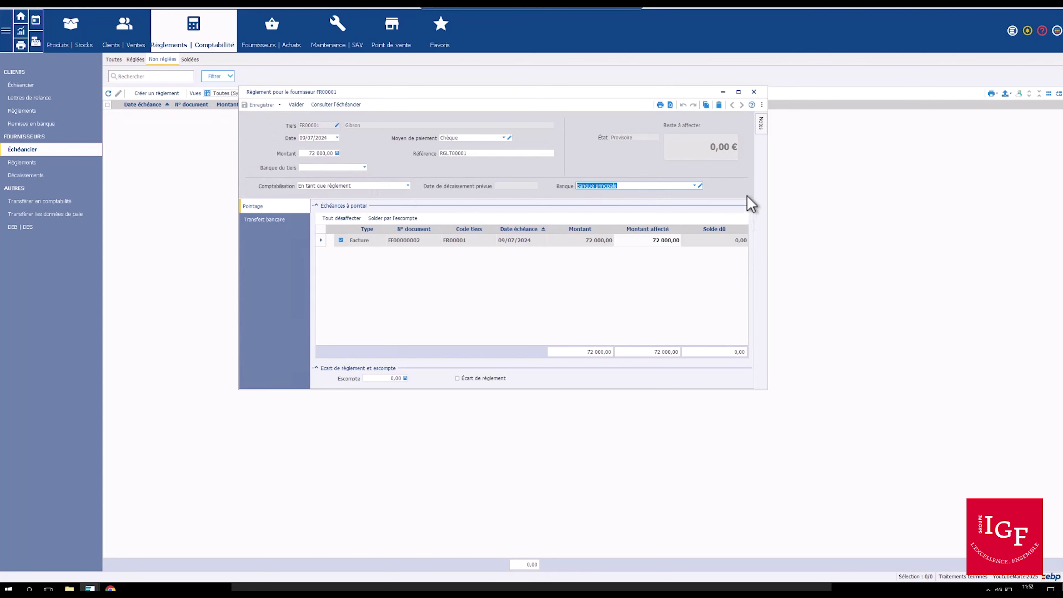
left_click(753, 93)
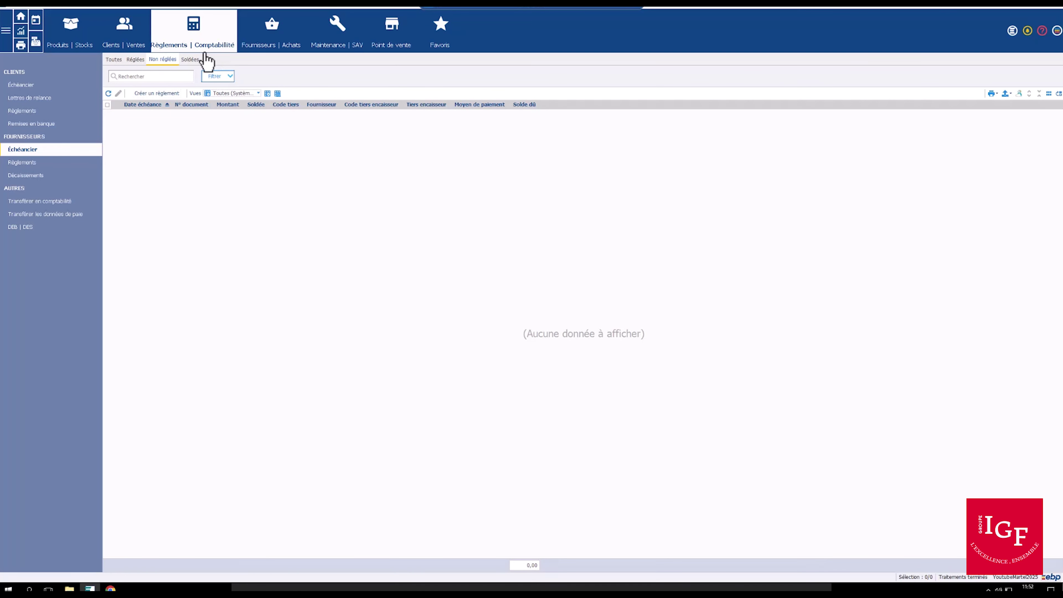
left_click(191, 60)
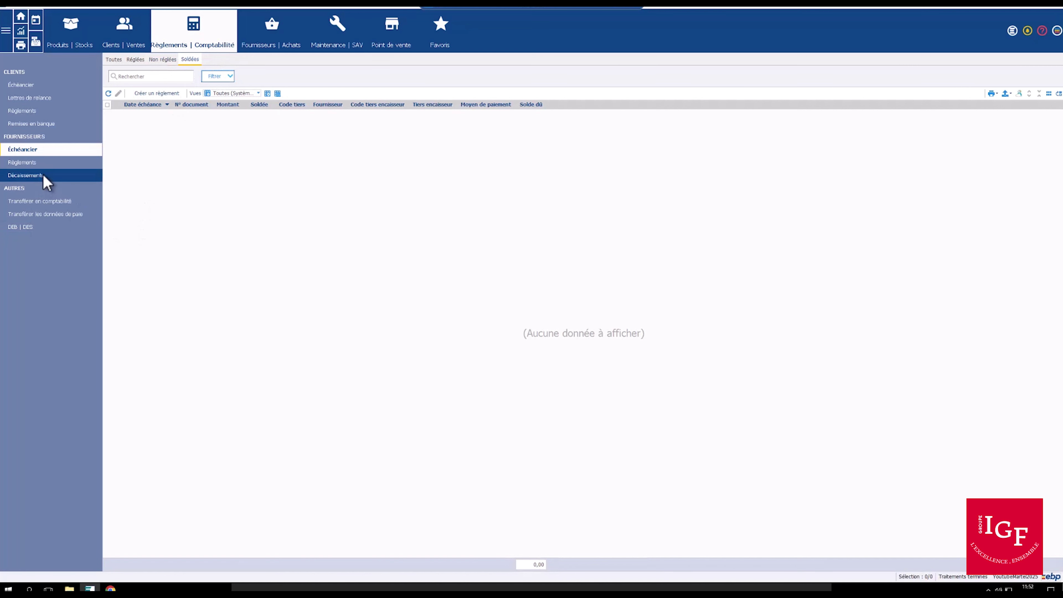
left_click(34, 164)
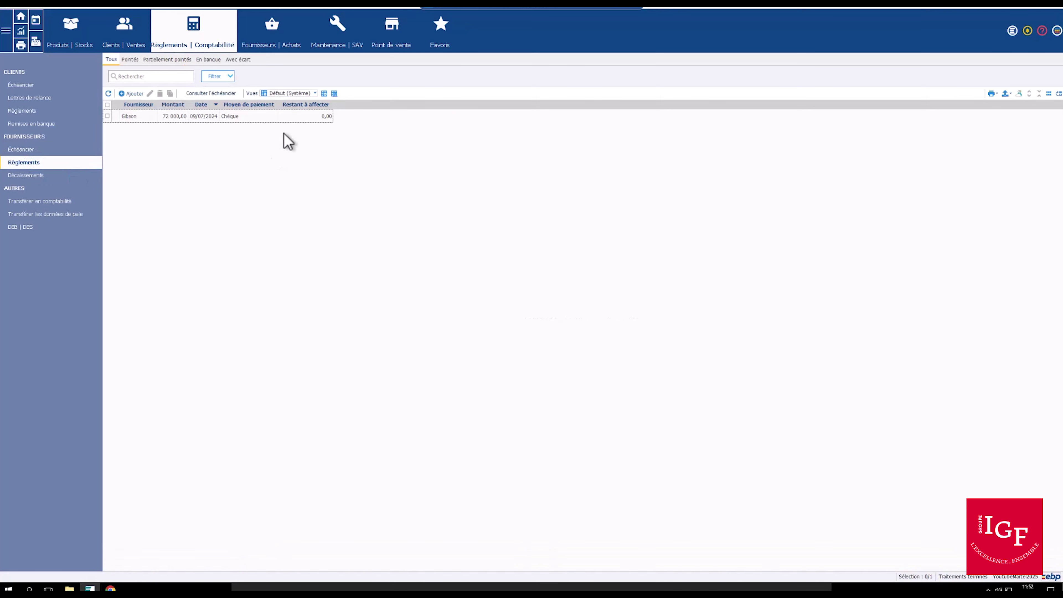
left_click(169, 121)
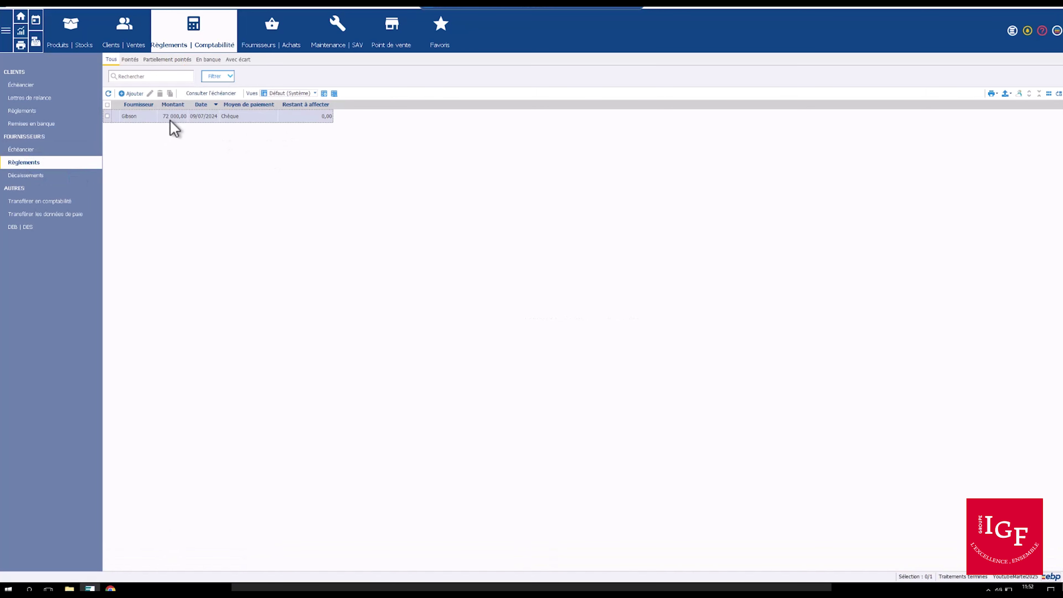